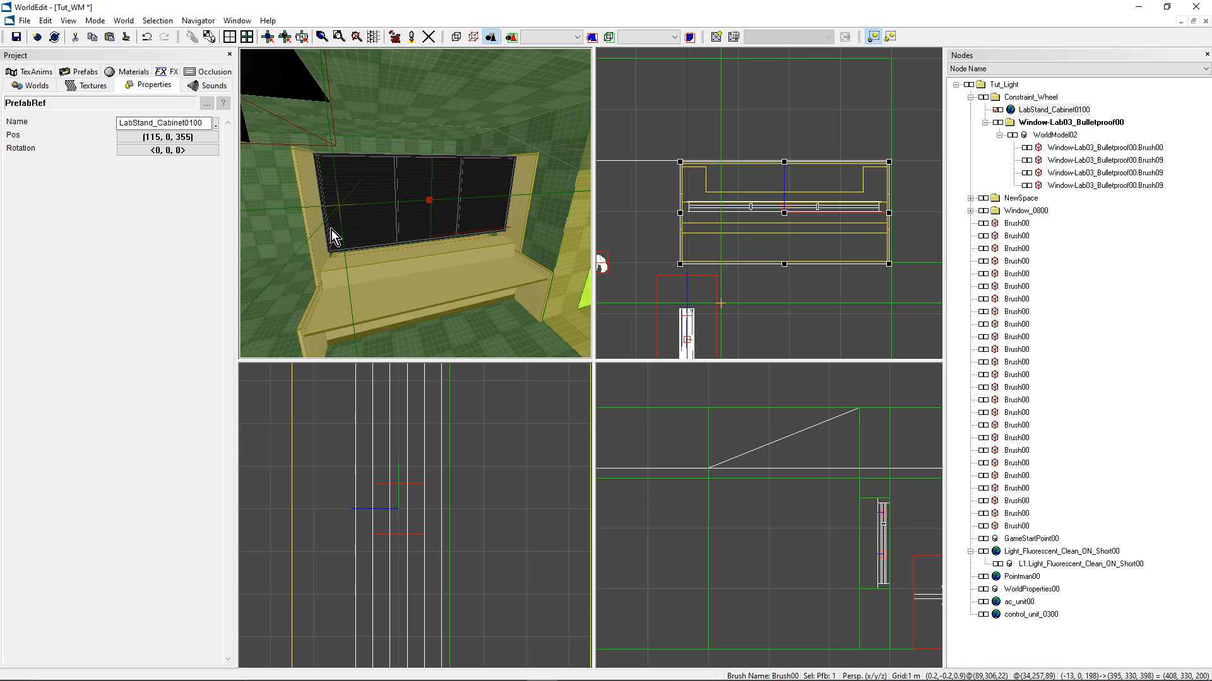
Step: Check the brushes in the Window-Lab03_Bulletproof00 group and select their parent world model, WorldModel02
left_click_drag(385, 133, 415, 205)
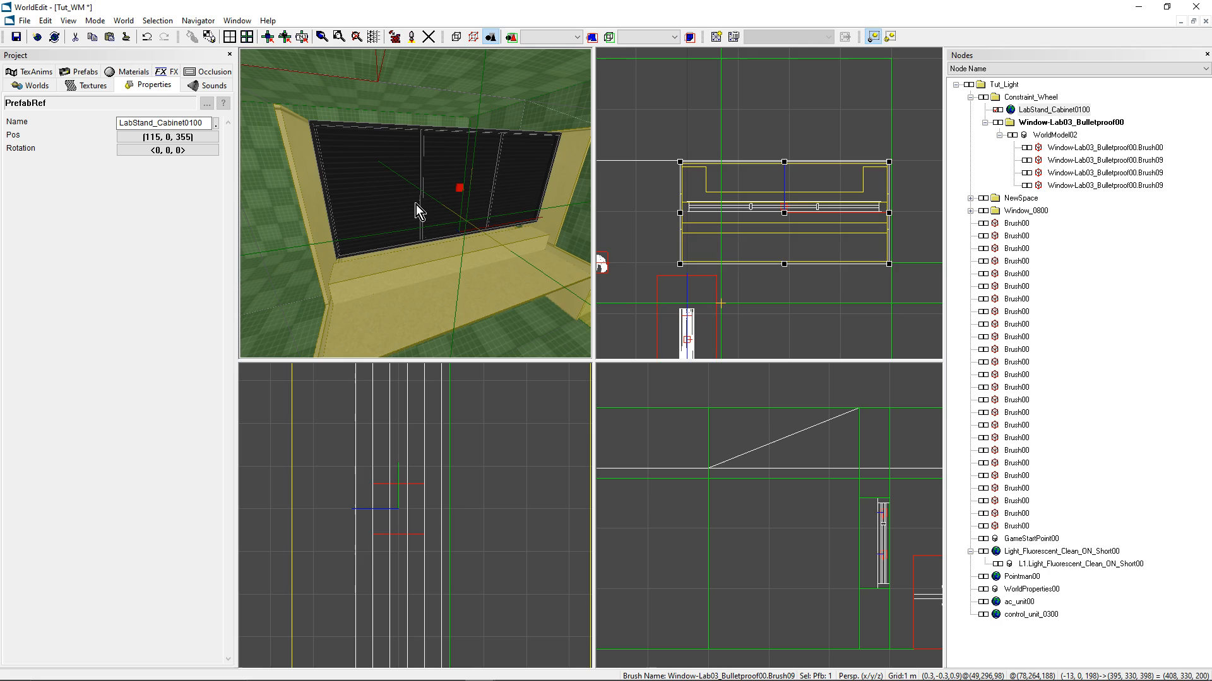
left_click_drag(415, 204, 389, 205)
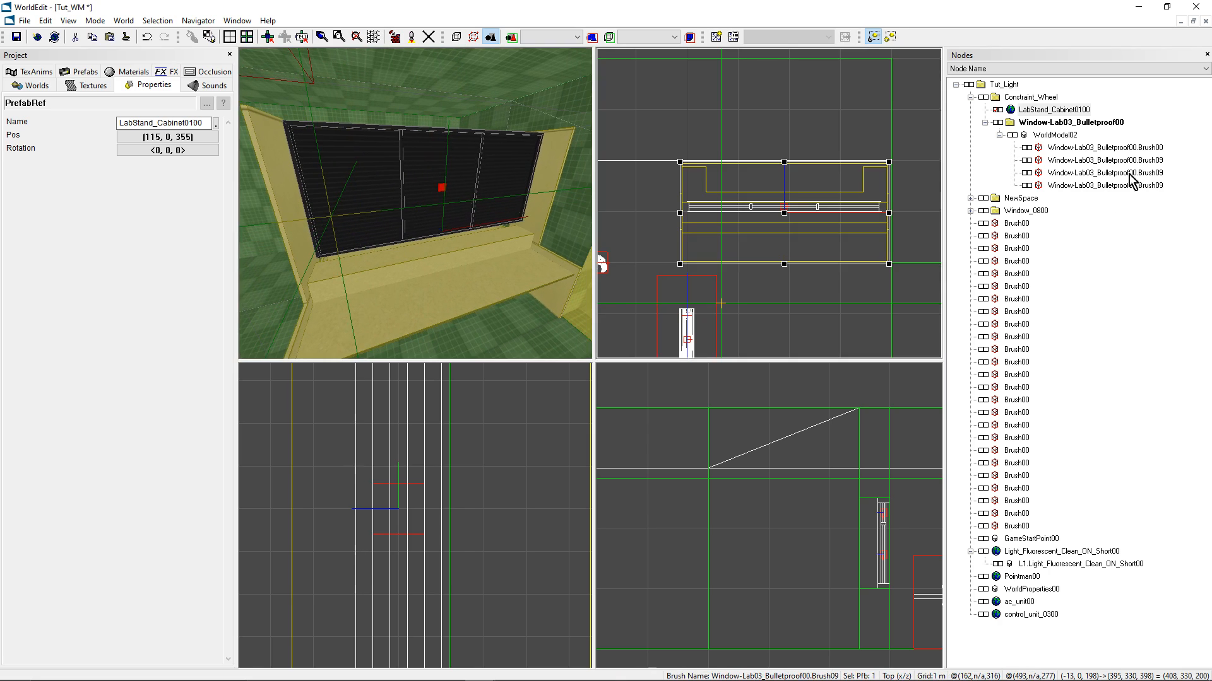
left_click(1008, 135)
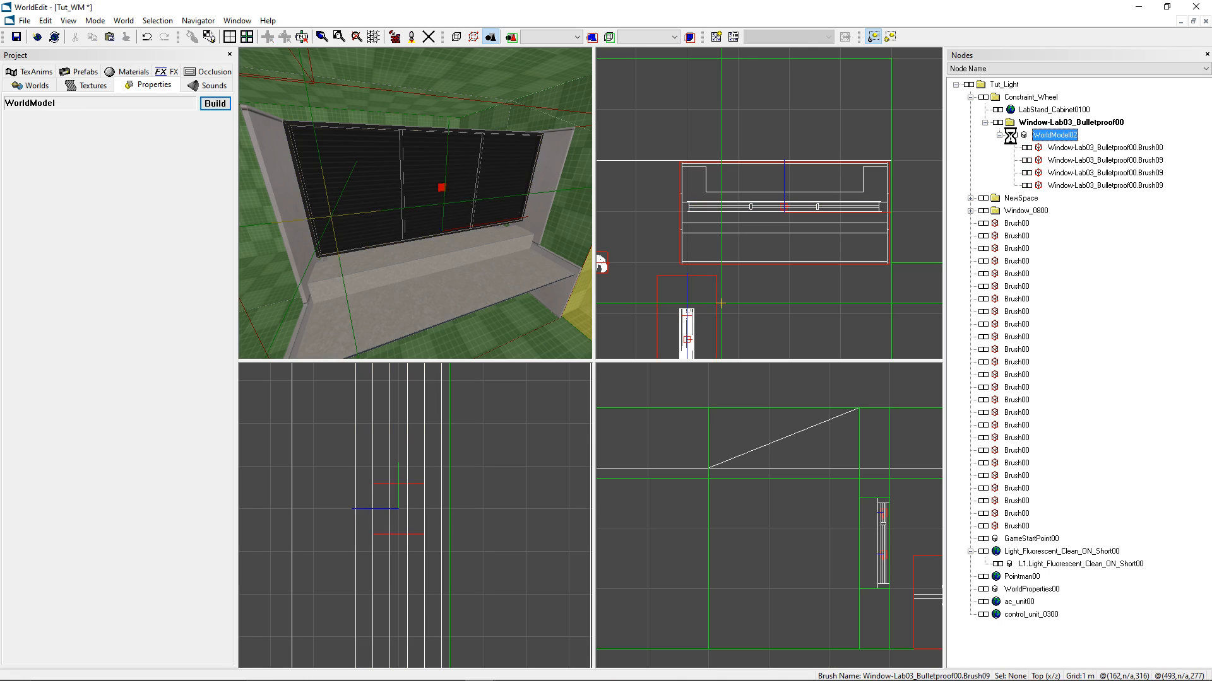
left_click(1060, 154)
left_click(1060, 160)
left_click(1061, 173)
left_click(1062, 185)
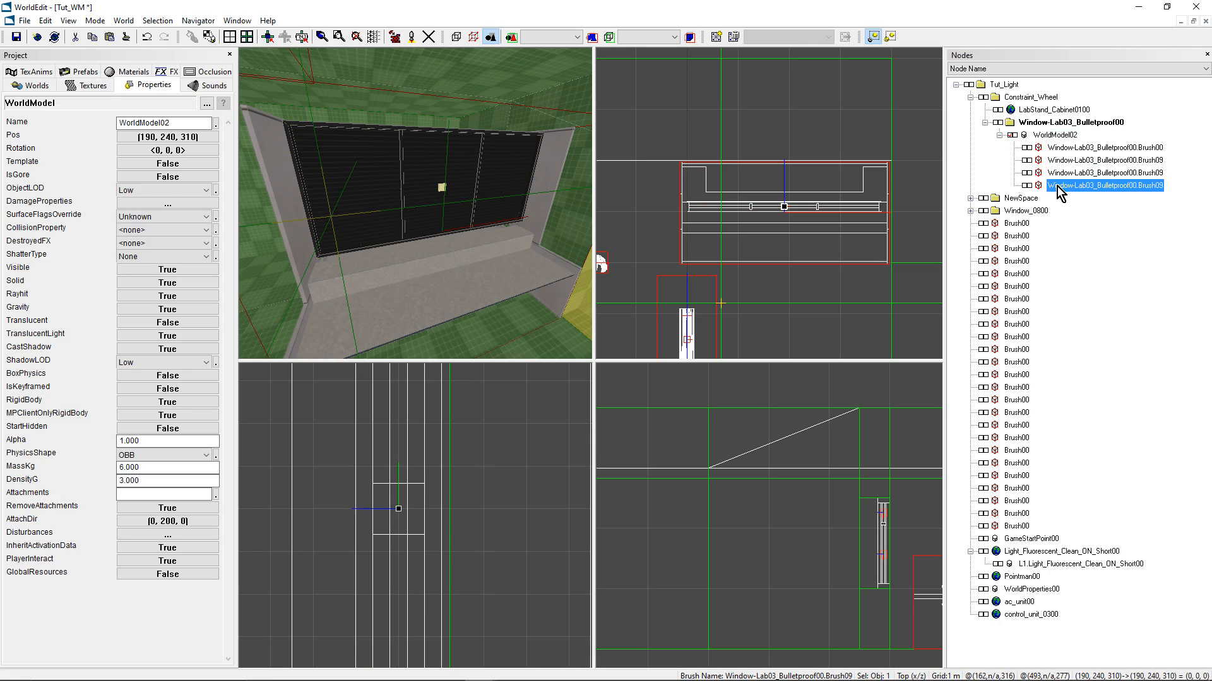
left_click(1048, 135)
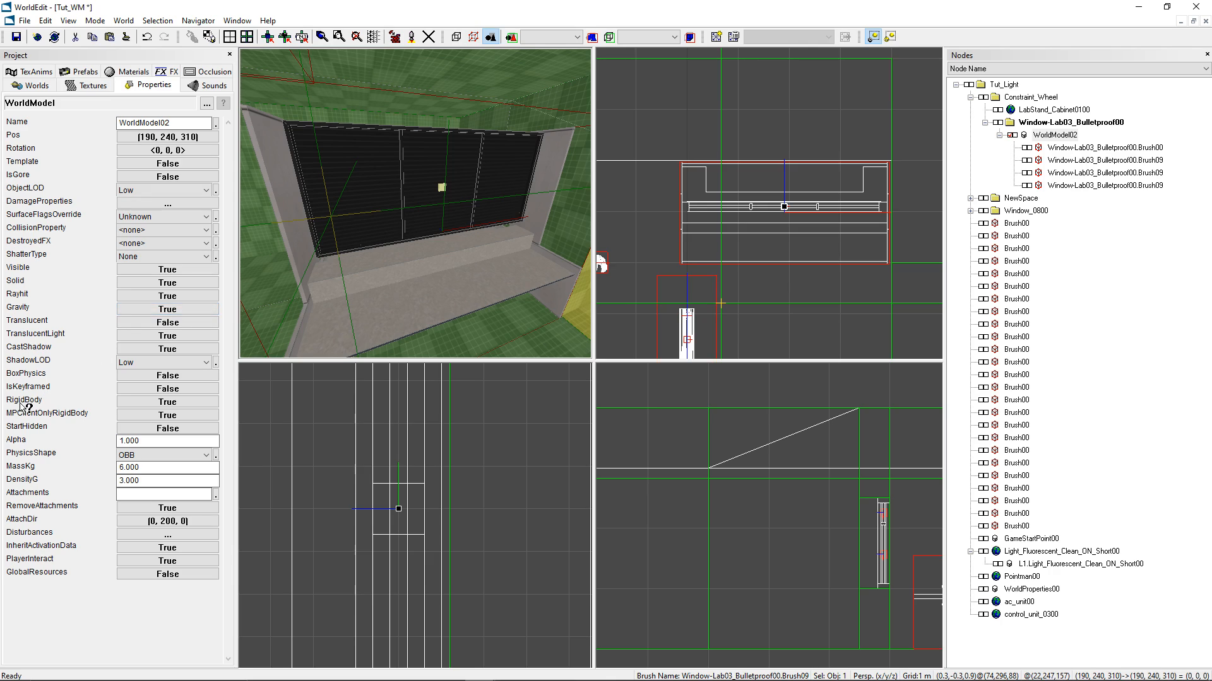
Step: Examine the window world model's rigid body, alpha, physics shape, mass and density settings
left_click(153, 441)
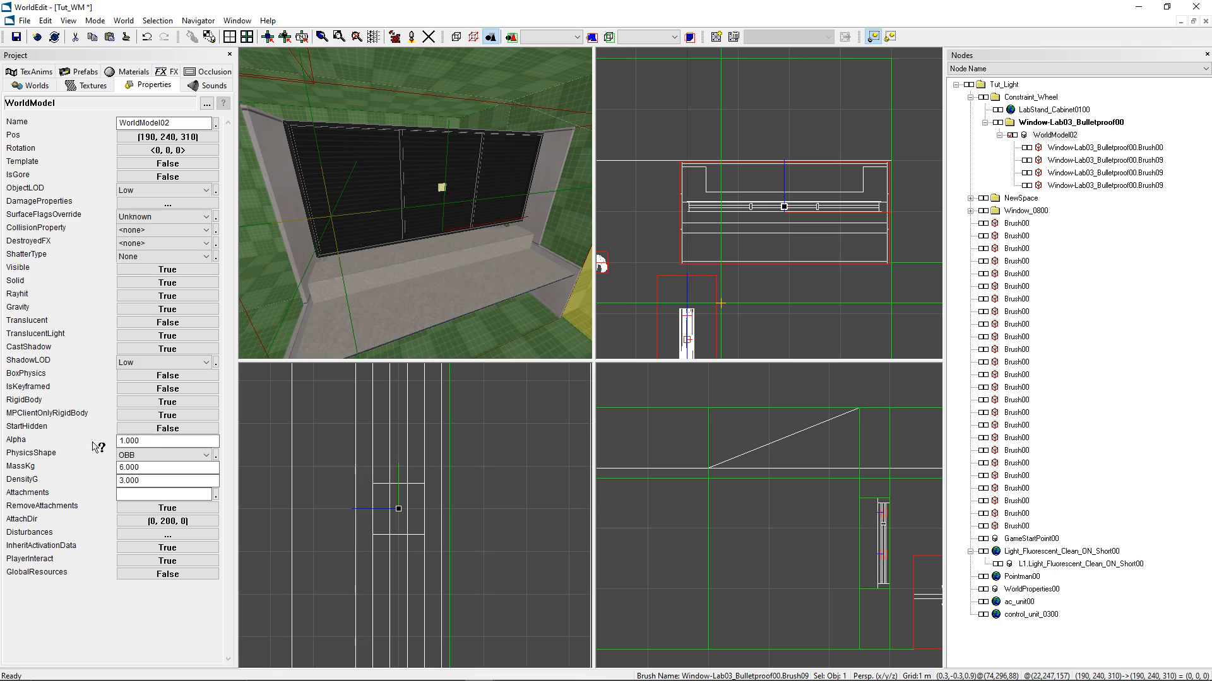
left_click(135, 456)
left_click(132, 487)
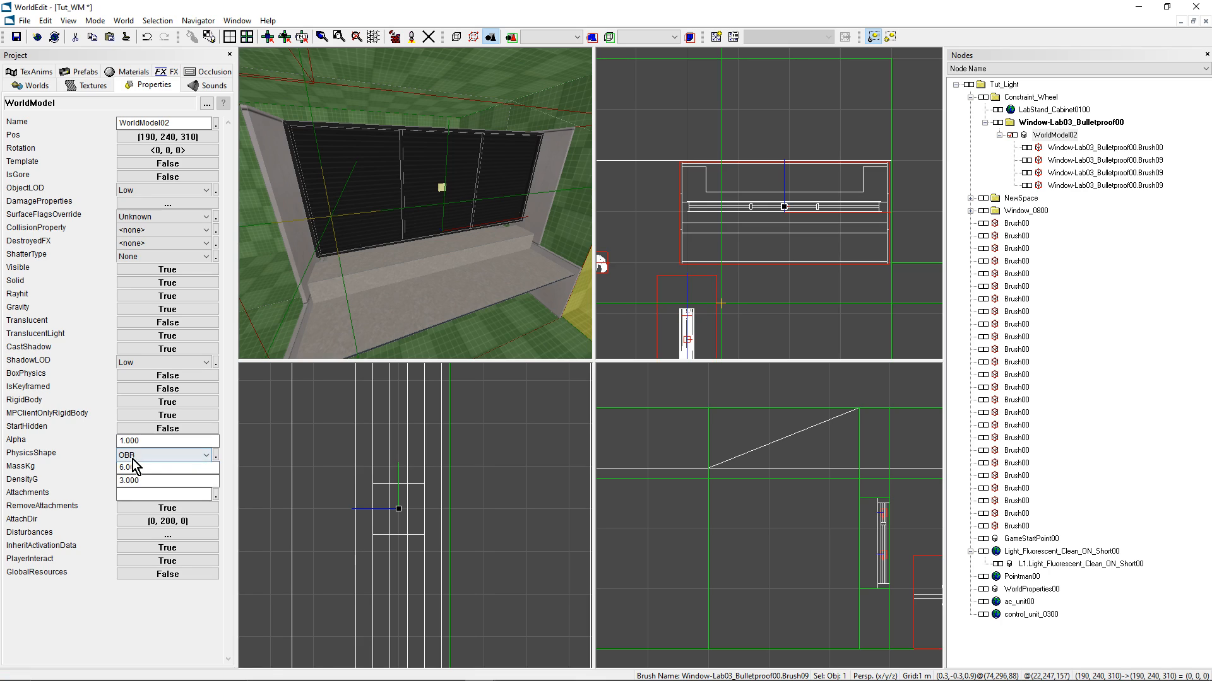
left_click(156, 442)
right_click_drag(472, 321, 476, 297)
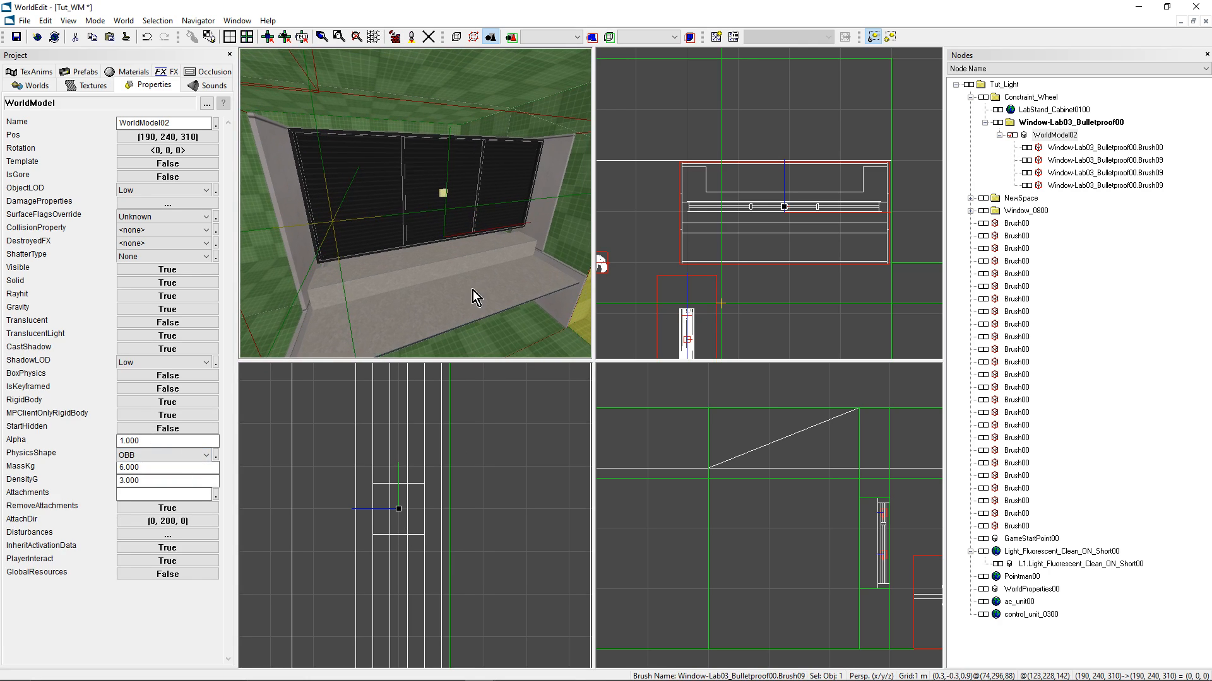
right_click_drag(458, 255, 453, 241)
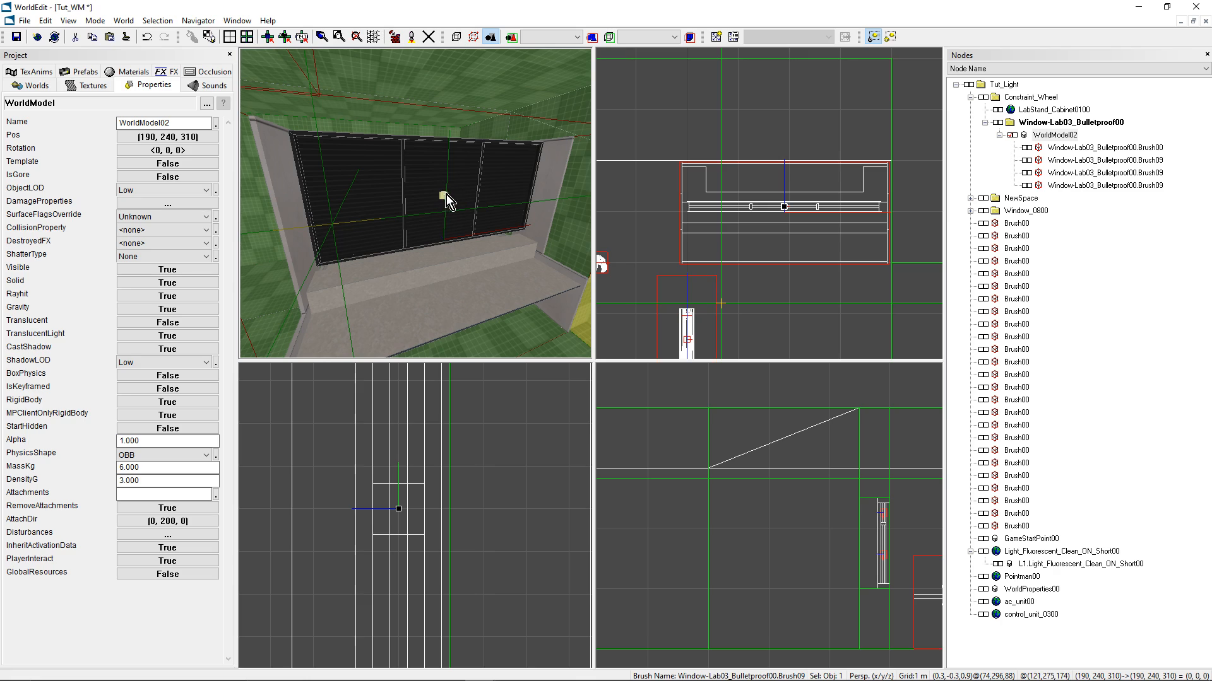
Step: Move the marker to the selected window world model's position and add a ConstraintHinge object there
key("ctrl+m")
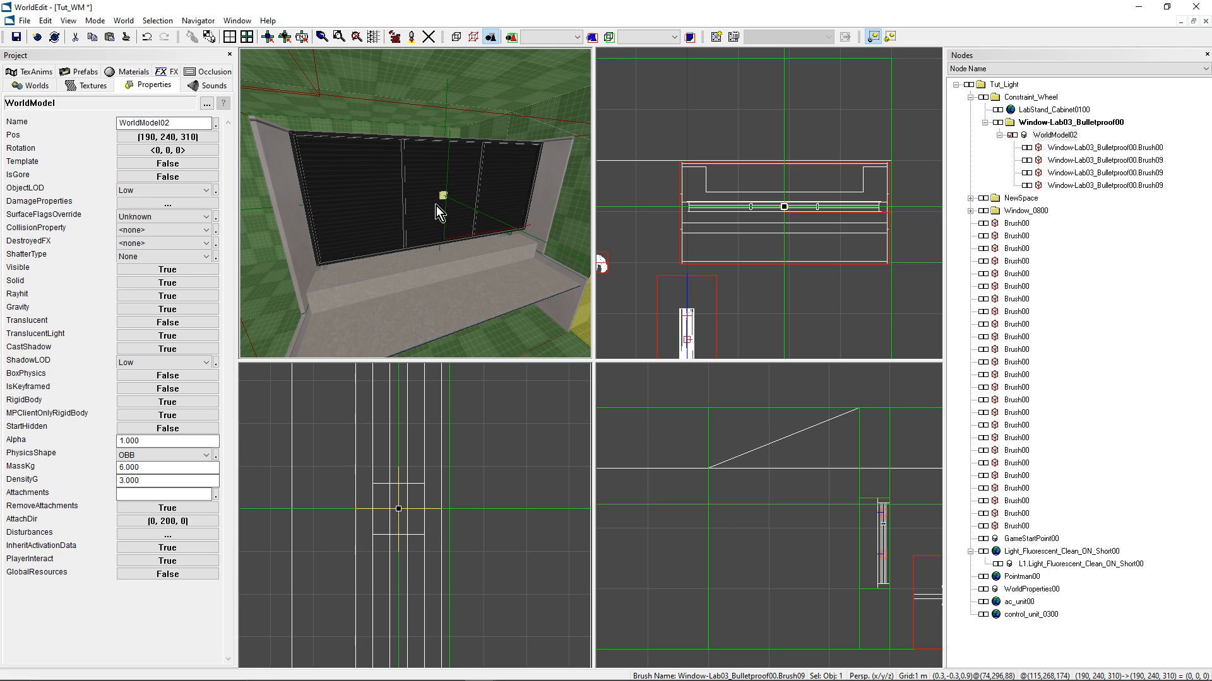
key("ctrl+k")
scroll(565, 342, "down", 10)
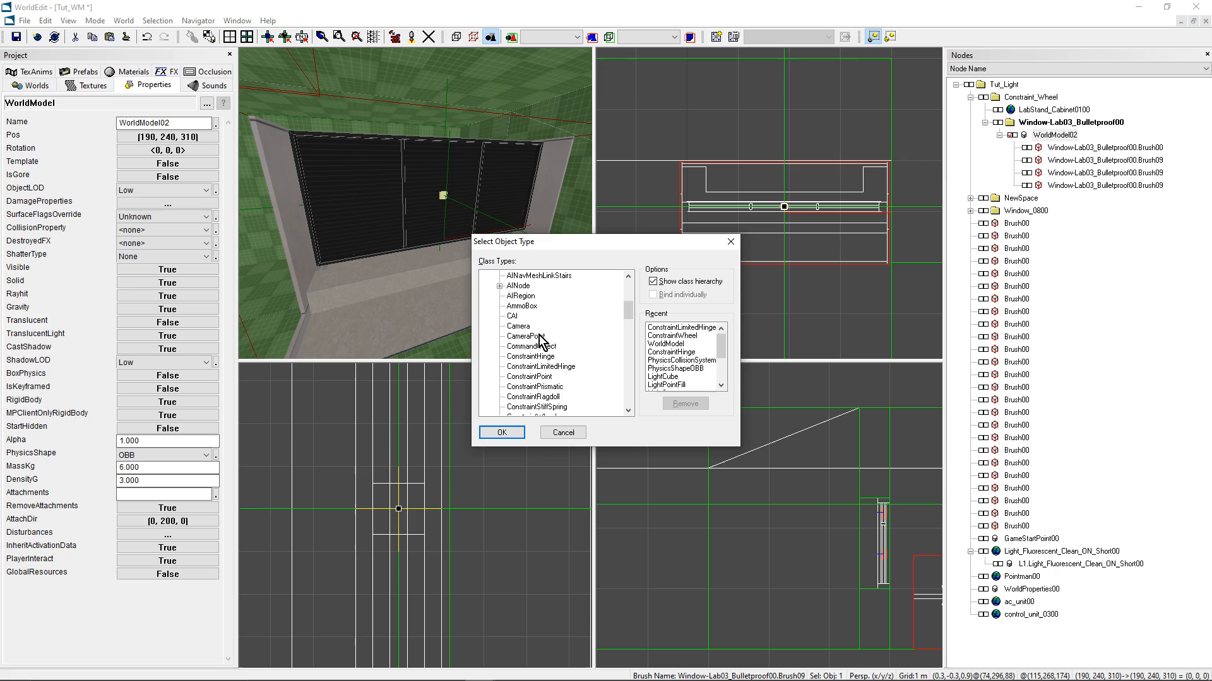
scroll(566, 342, "down", 6)
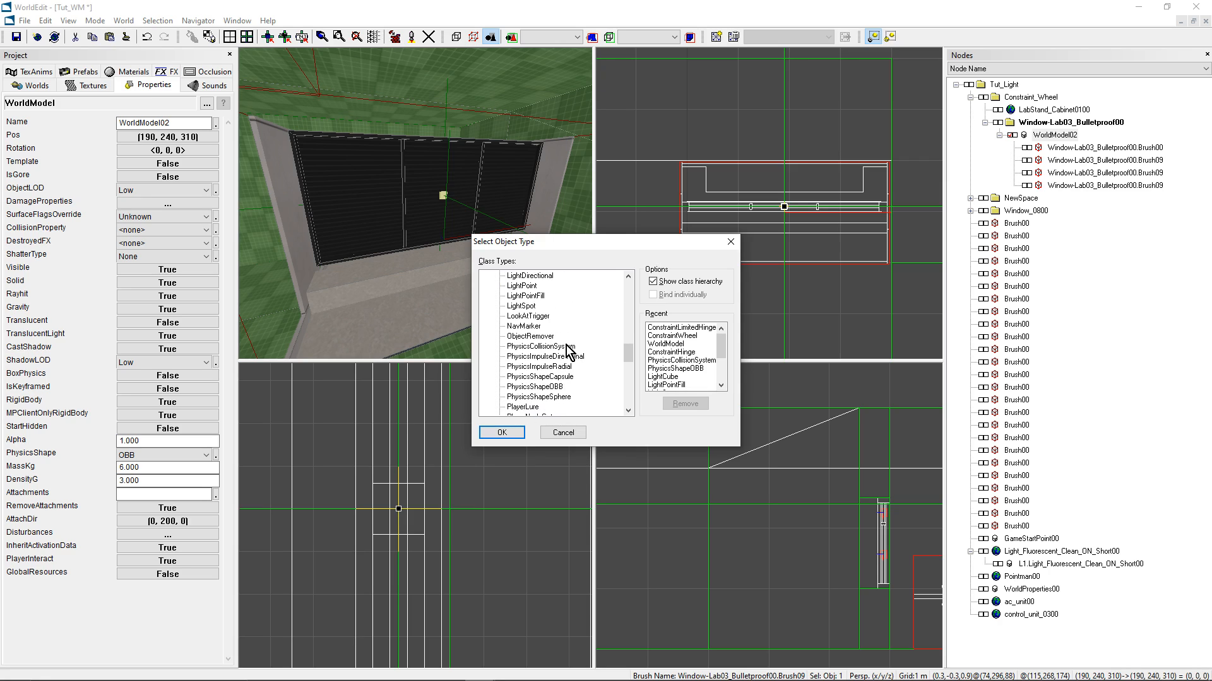
scroll(570, 349, "down", 1)
scroll(573, 370, "down", 2)
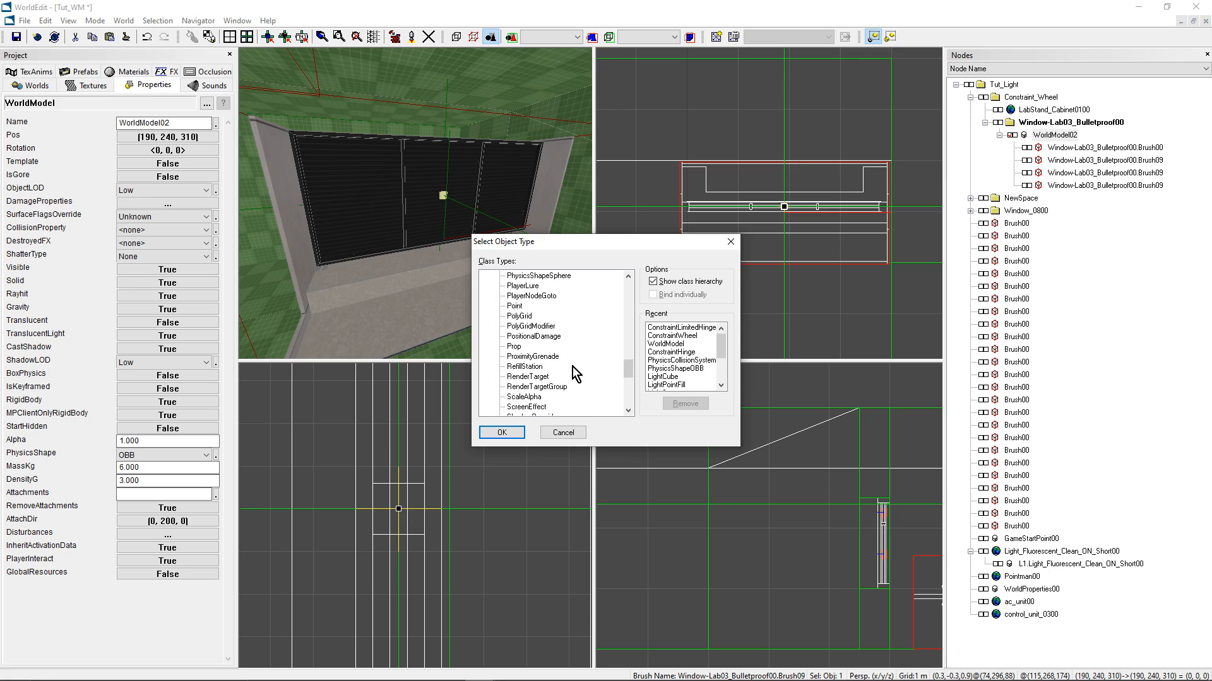
scroll(572, 366, "up", 3)
scroll(577, 329, "down", 2)
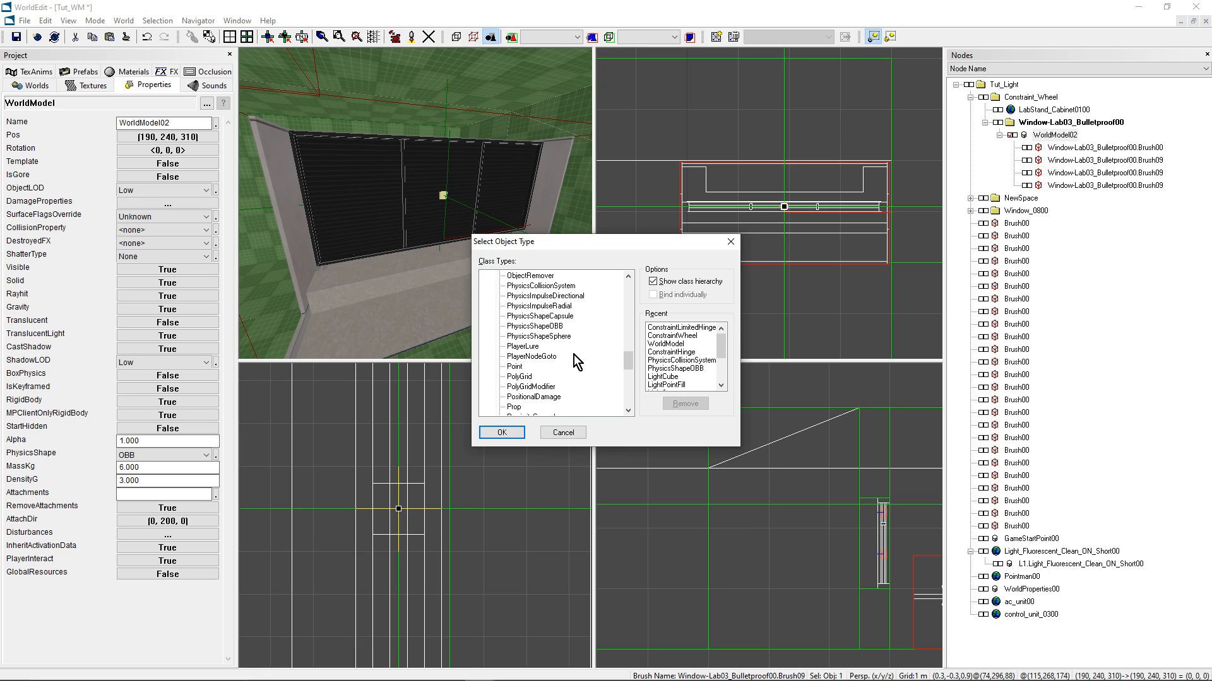
scroll(573, 360, "down", 3)
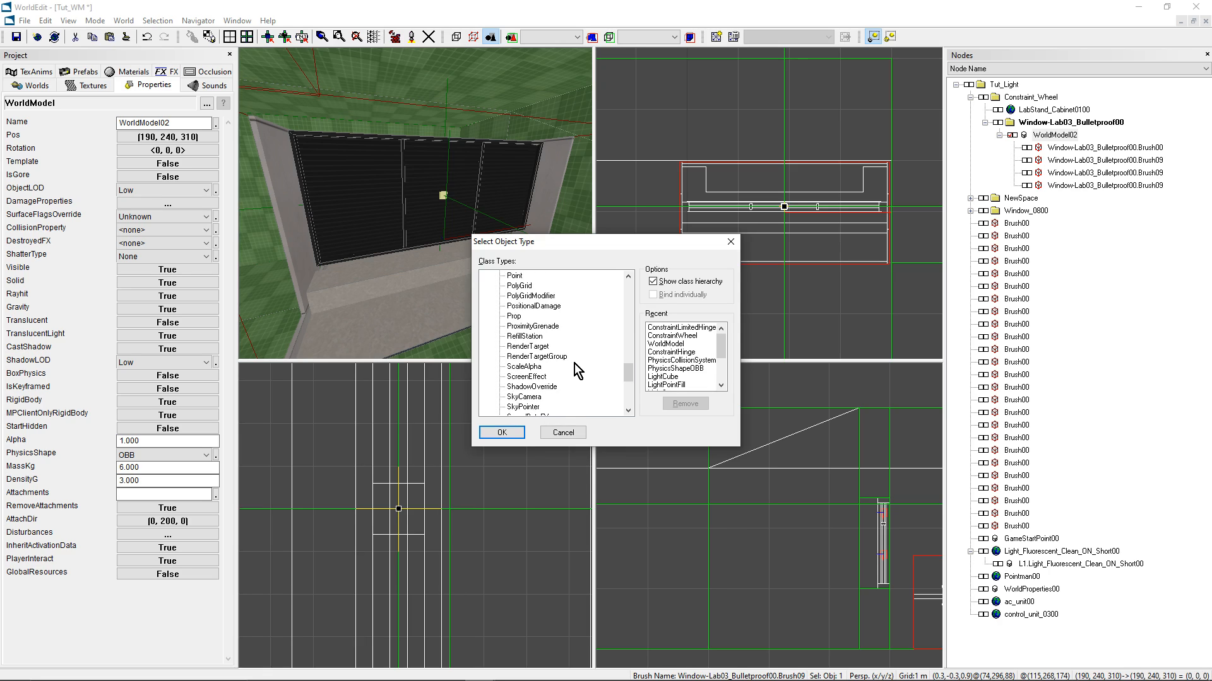
scroll(574, 363, "up", 20)
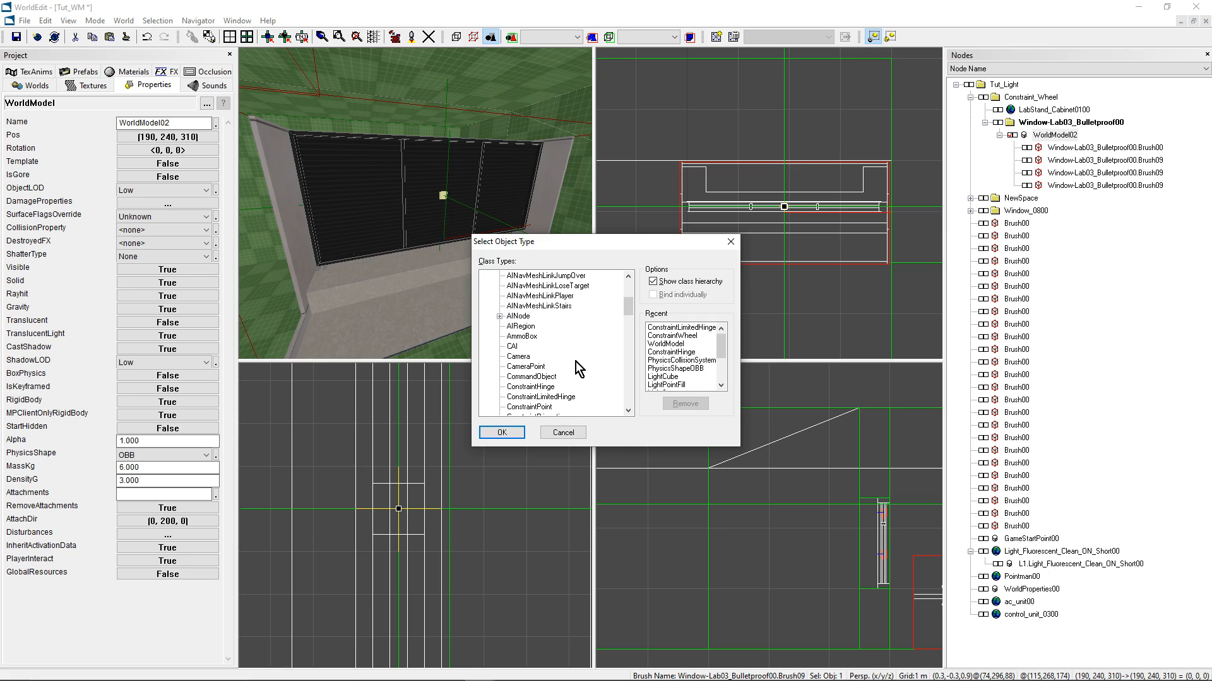
scroll(576, 361, "down", 2)
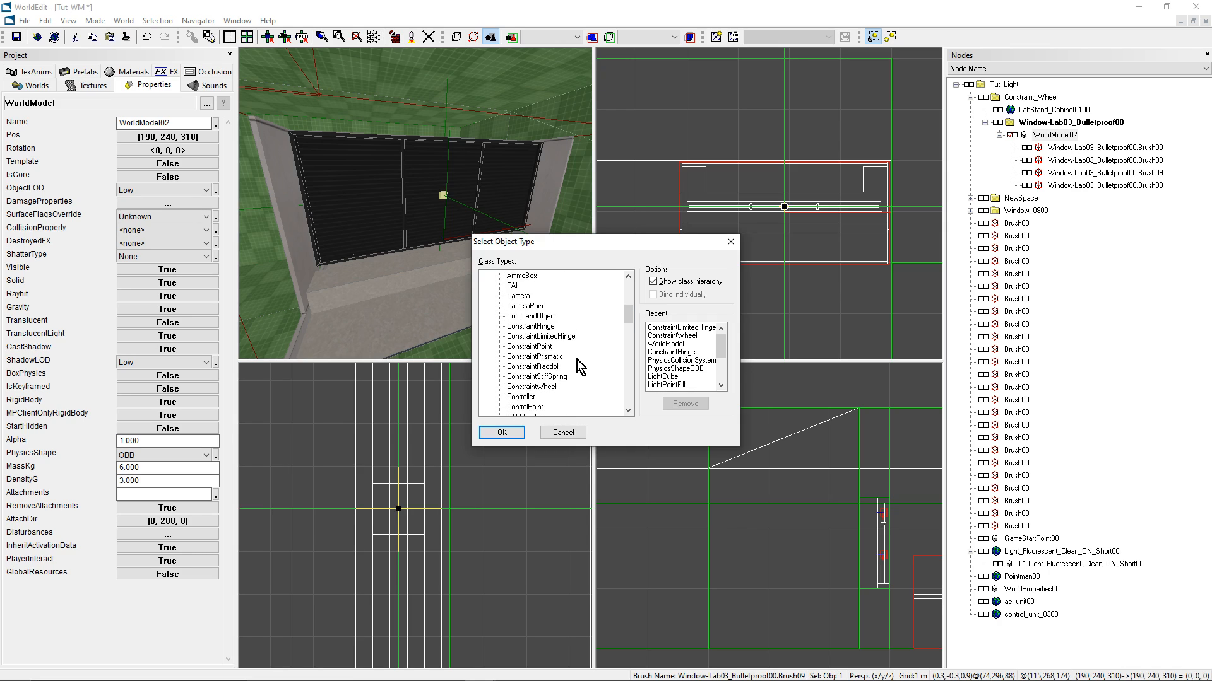
left_click(530, 326)
left_click(540, 337)
left_click(533, 326)
left_click(501, 433)
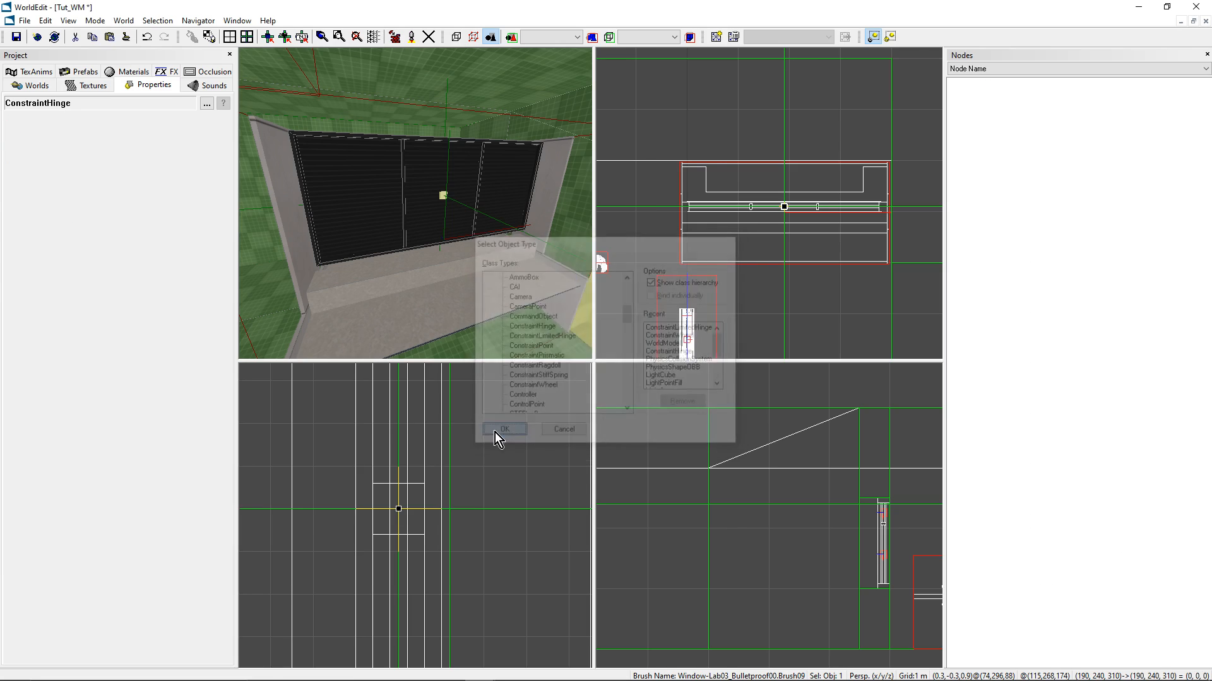
Step: Move the hinge constraint out in front of the window to position 90, 240, 210
right_click_drag(438, 324, 312, 222)
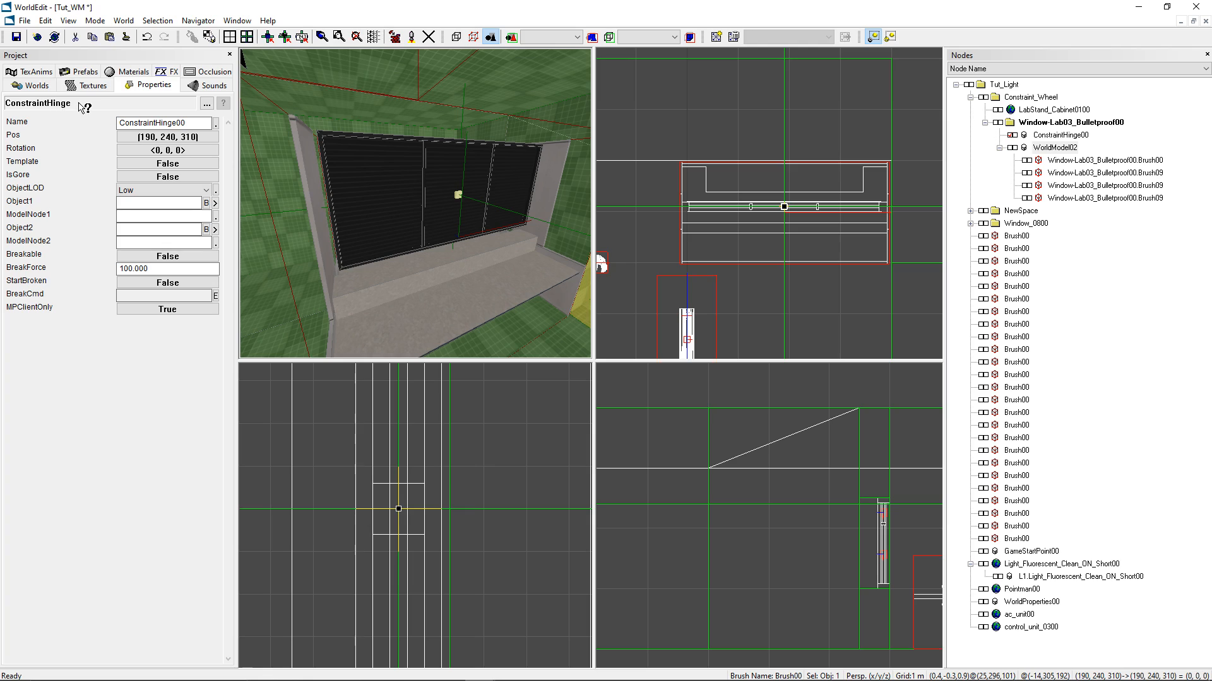
mouse_move(82, 104)
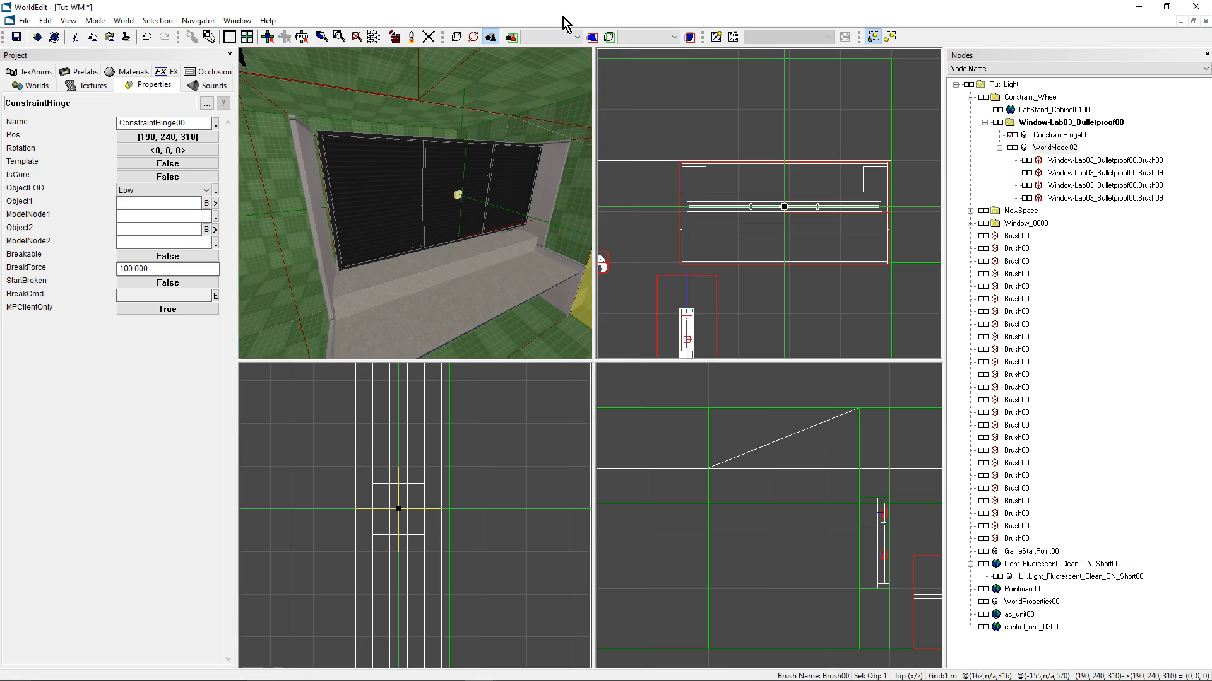
middle_click_drag(471, 257, 421, 202)
scroll(801, 242, "down", 6)
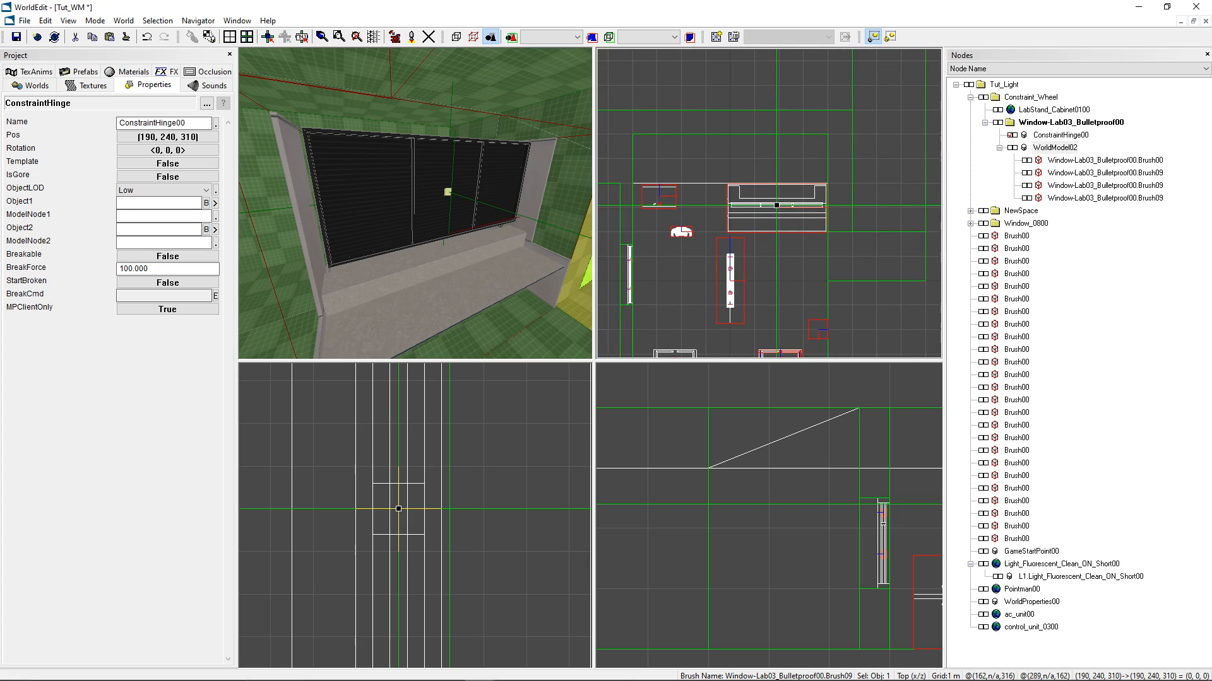
scroll(760, 188, "up", 2)
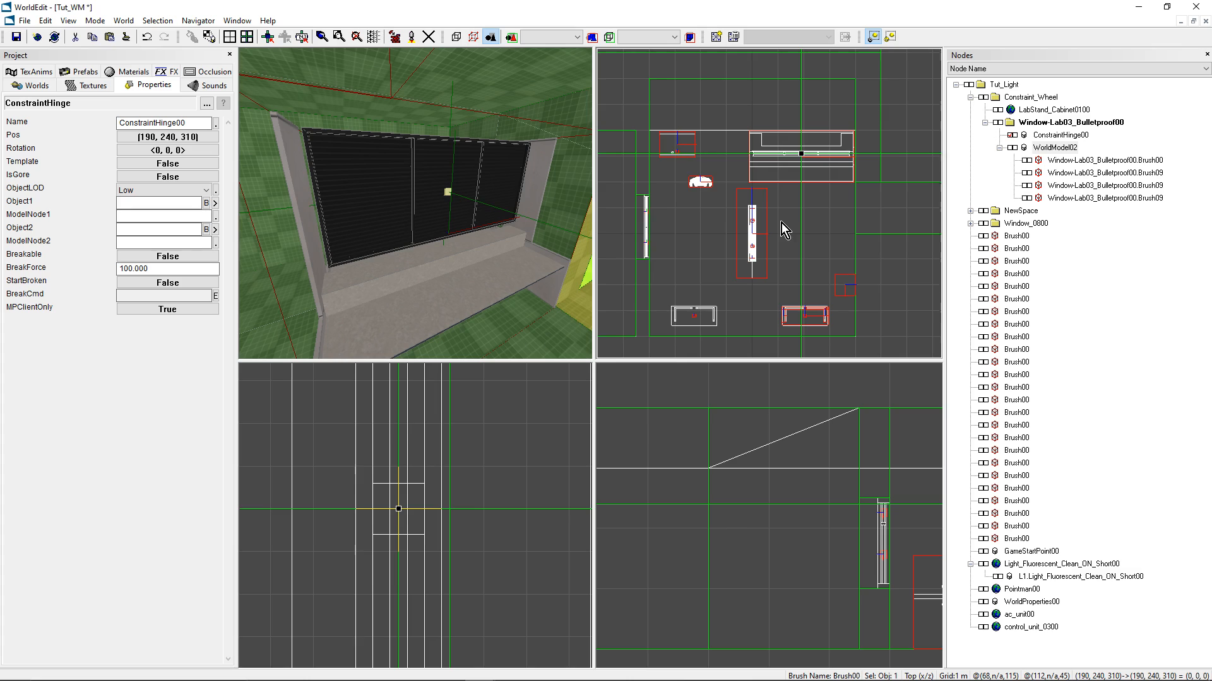
scroll(757, 178, "down", 1)
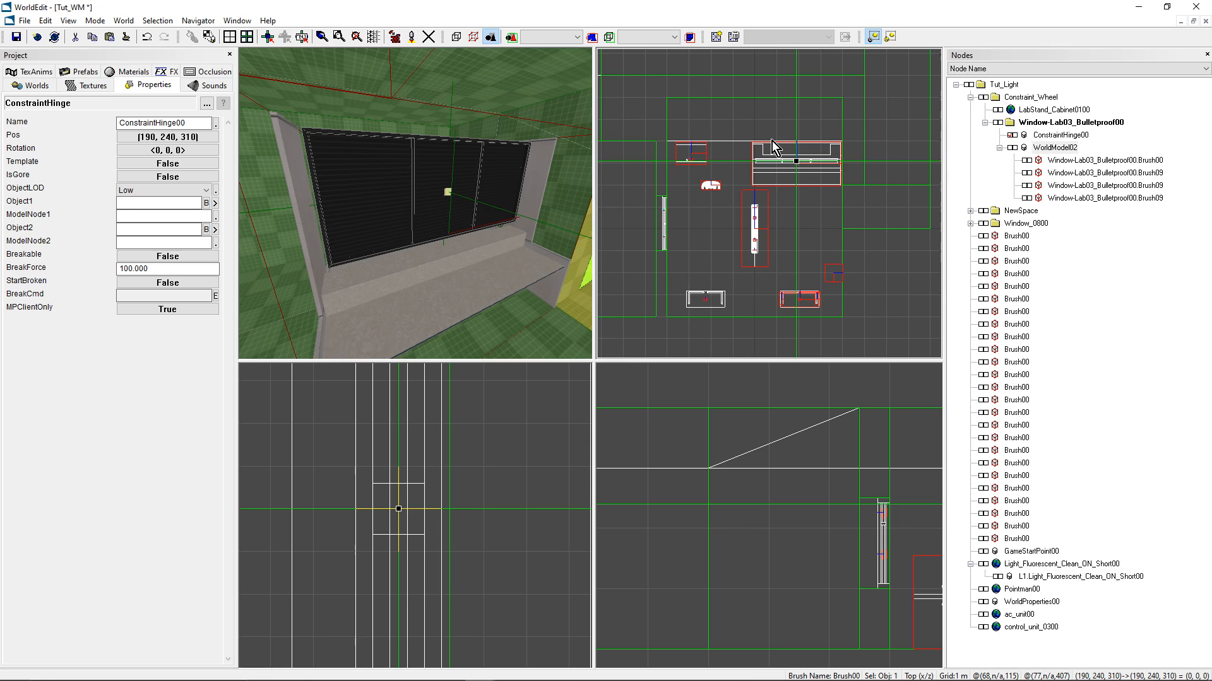
right_click_drag(561, 172, 441, 199)
scroll(771, 193, "down", 1)
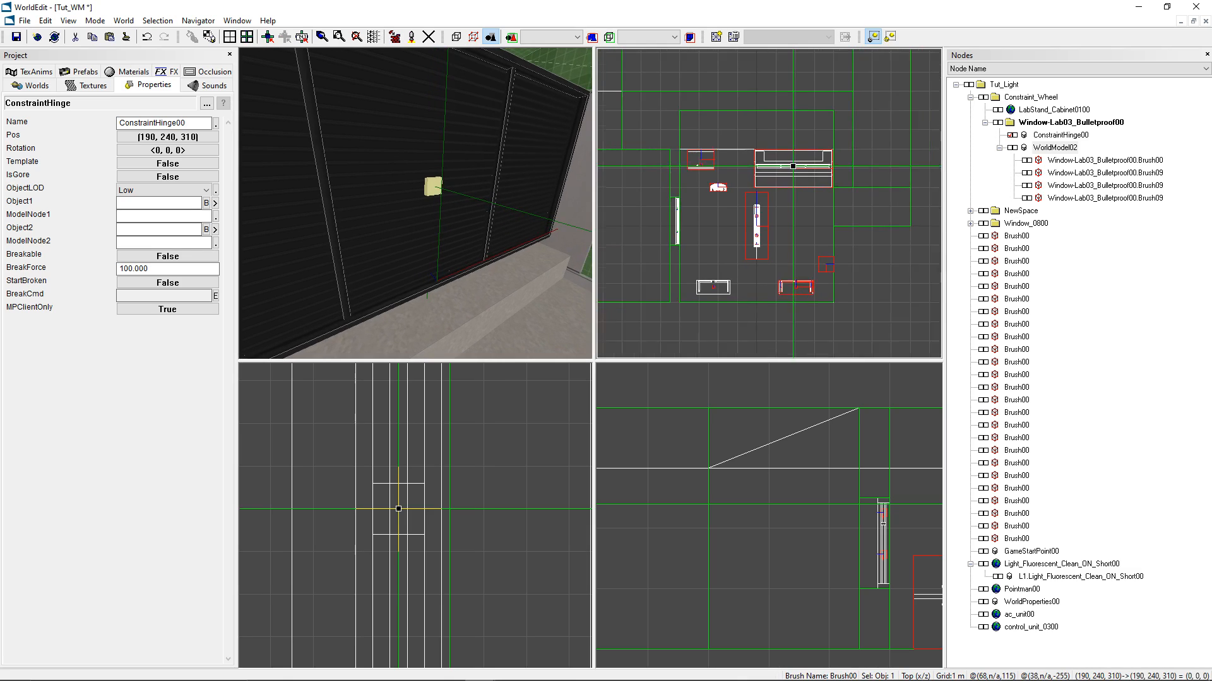
scroll(770, 189, "down", 1)
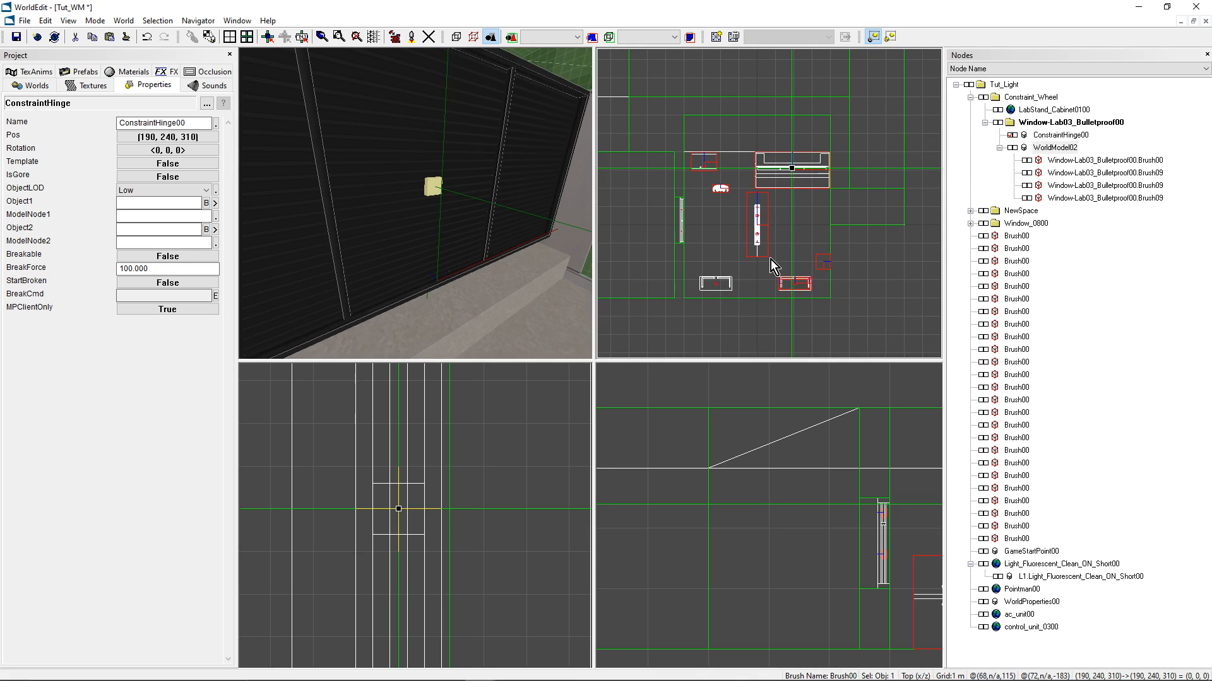
key("Down")
right_click_drag(407, 232, 407, 233)
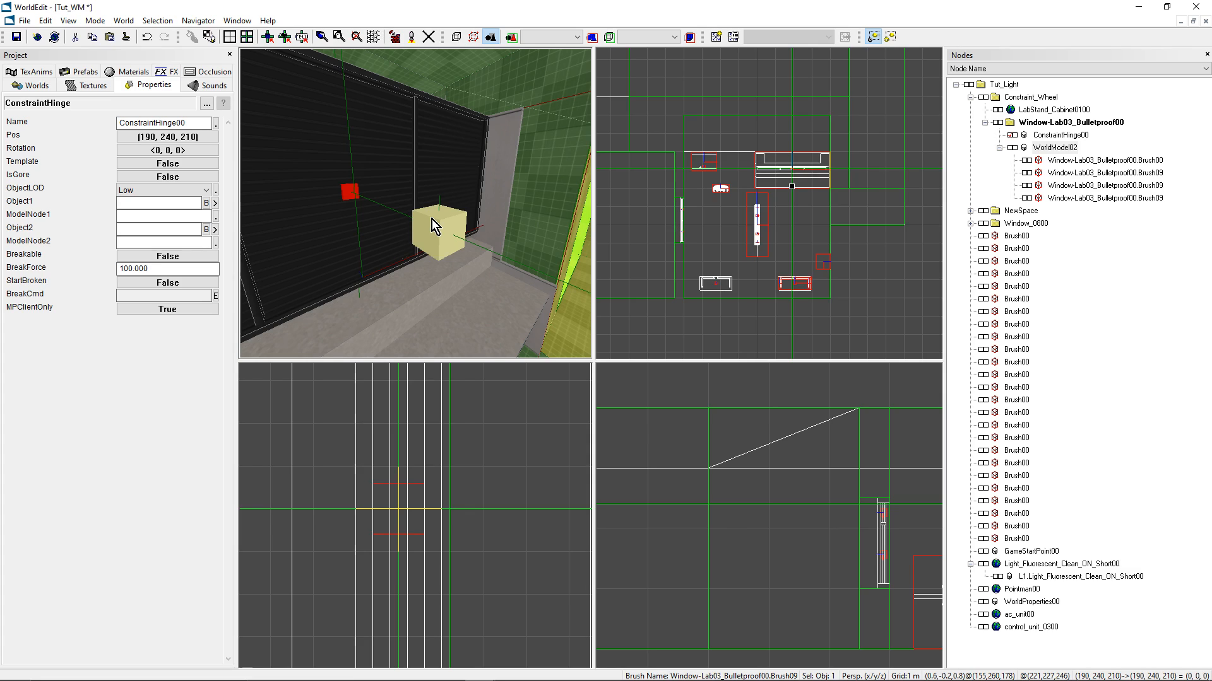
scroll(810, 215, "up", 1)
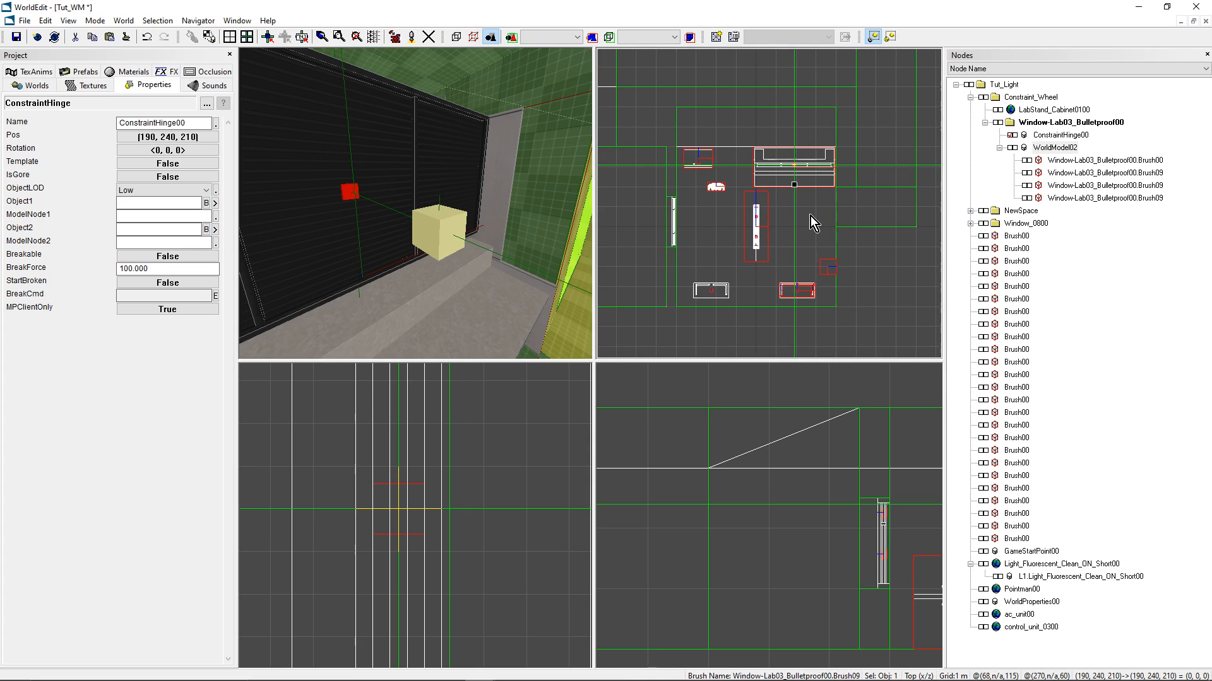
key("Left")
Step: Set the hinge constraint's yaw rotation to 90 degrees
right_click_drag(415, 203, 371, 214)
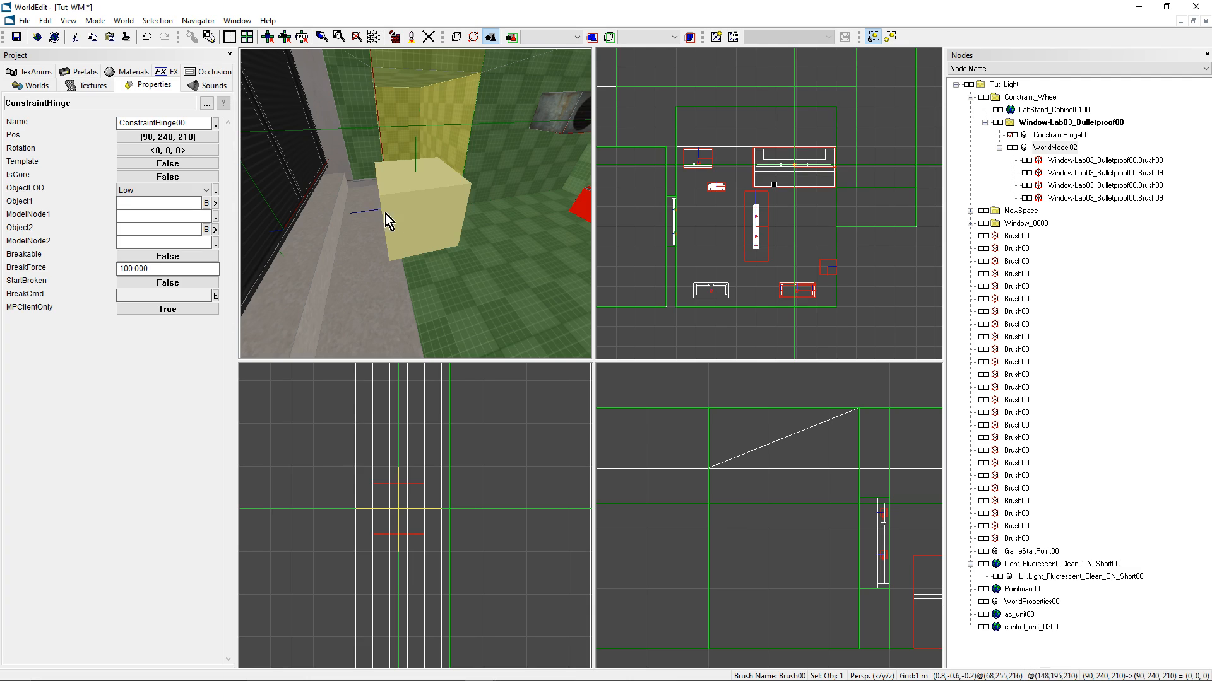
middle_click_drag(357, 213, 404, 209)
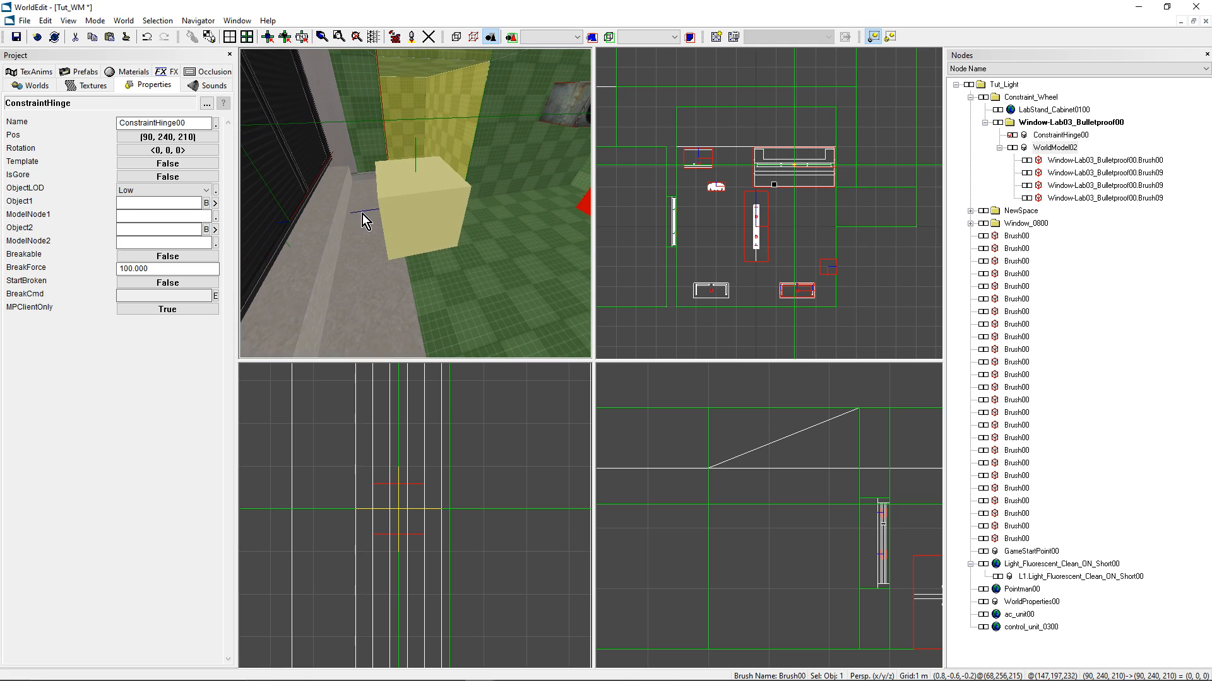
left_click(167, 150)
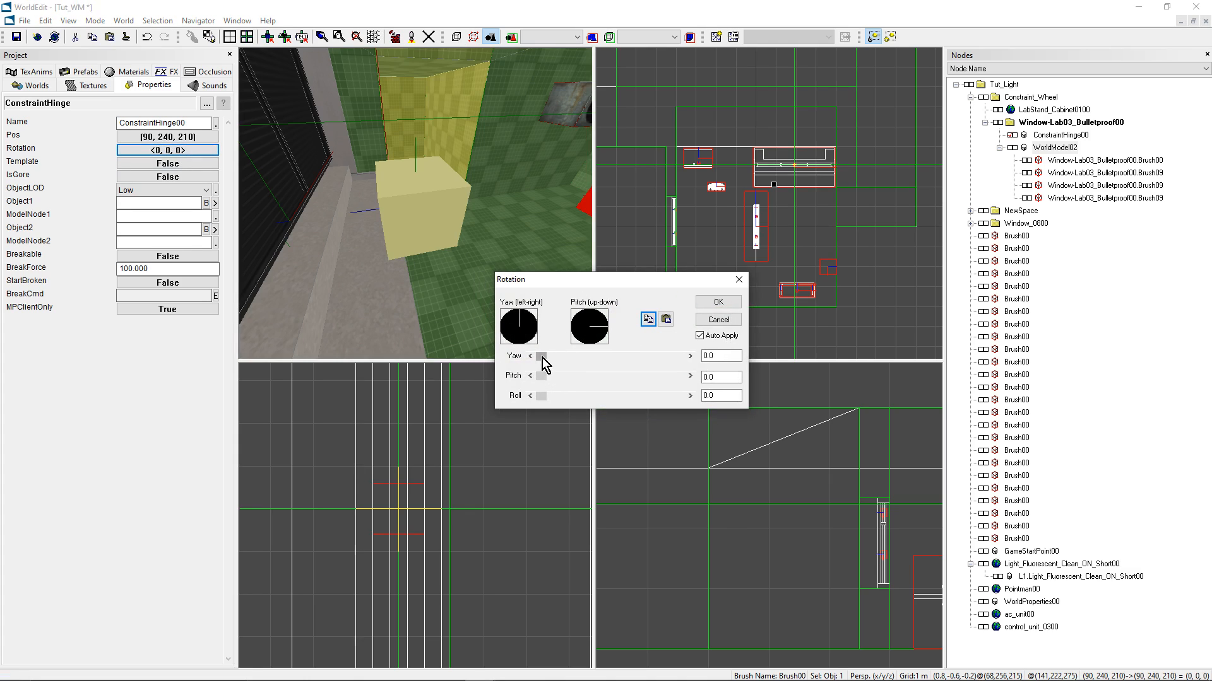
left_click_drag(547, 356, 567, 356)
left_click_drag(721, 357, 672, 355)
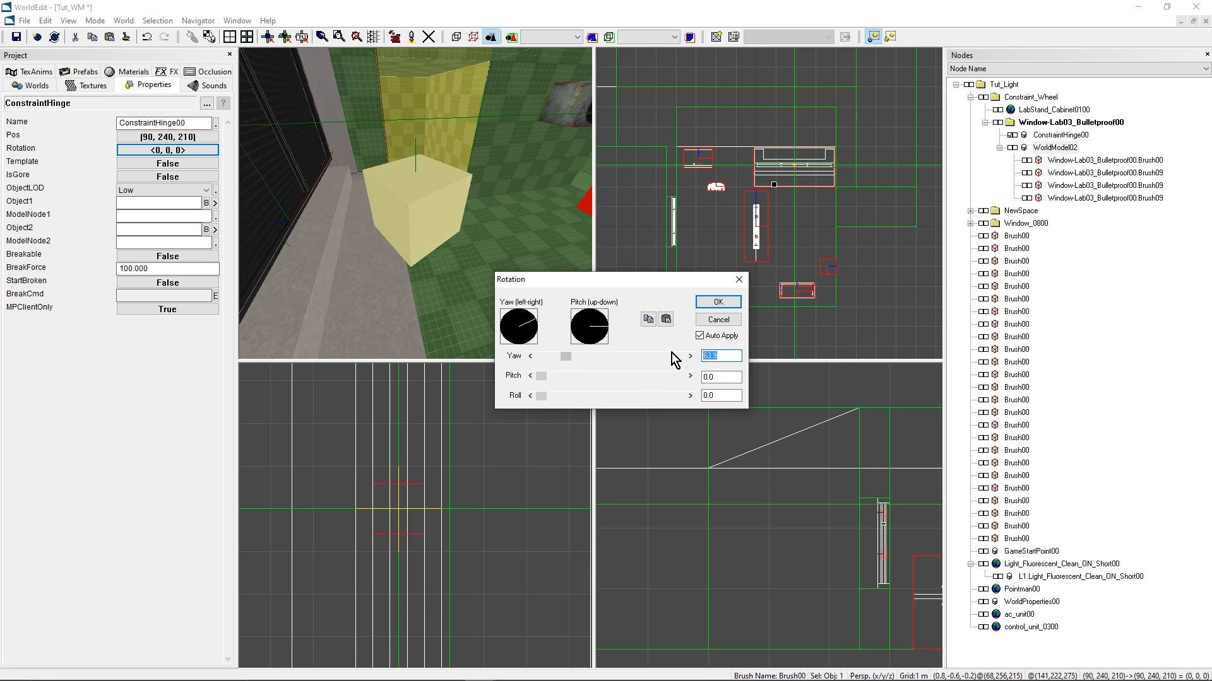
type("90")
left_click(718, 302)
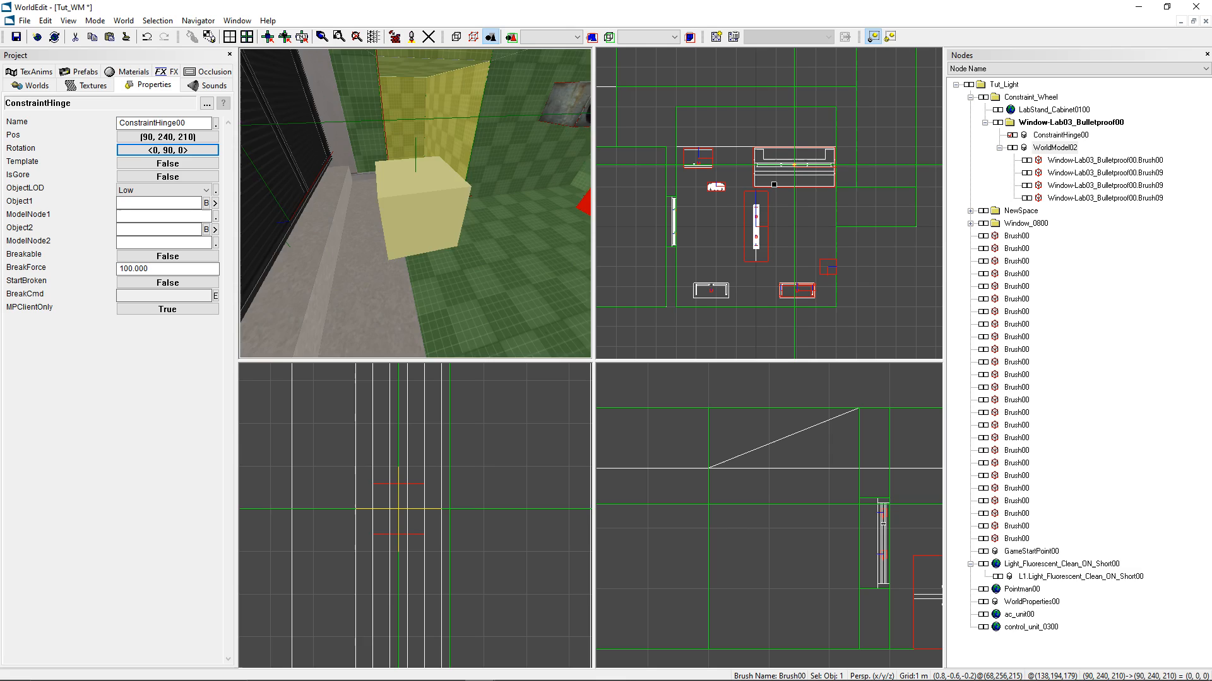
Step: Move the hinge constraint back to the window's centre at position 190, 240, 310
middle_click_drag(441, 221, 438, 270)
scroll(817, 210, "up", 3)
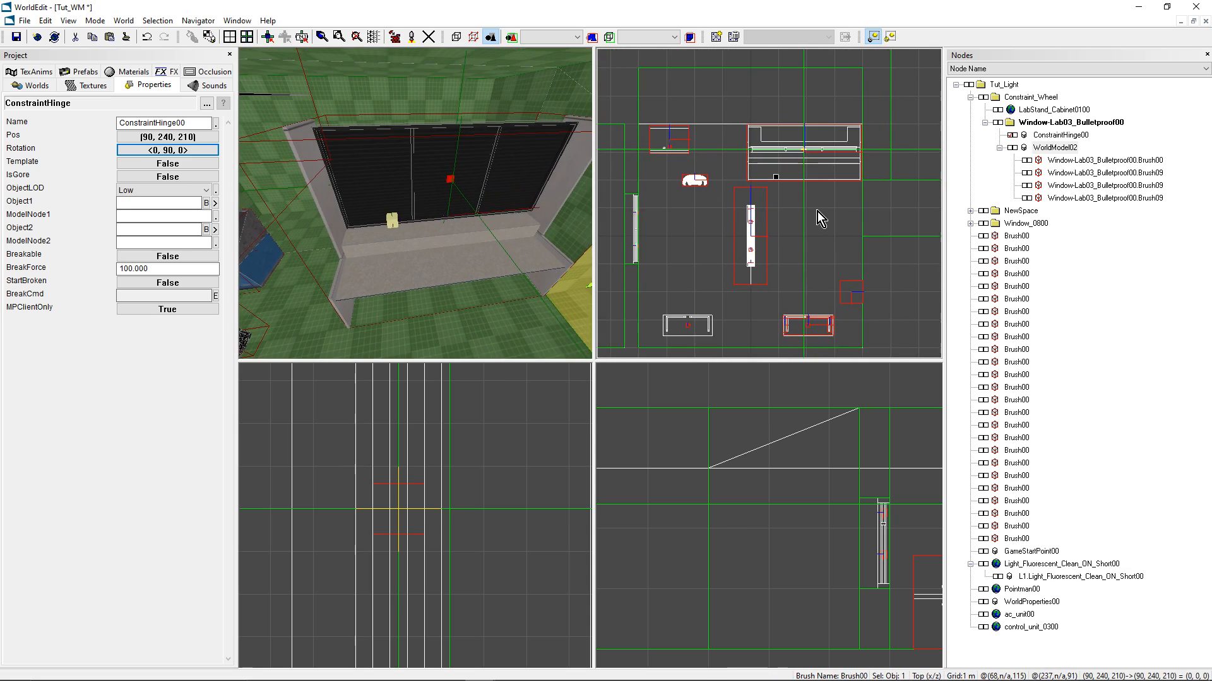
key("Right")
key("Up")
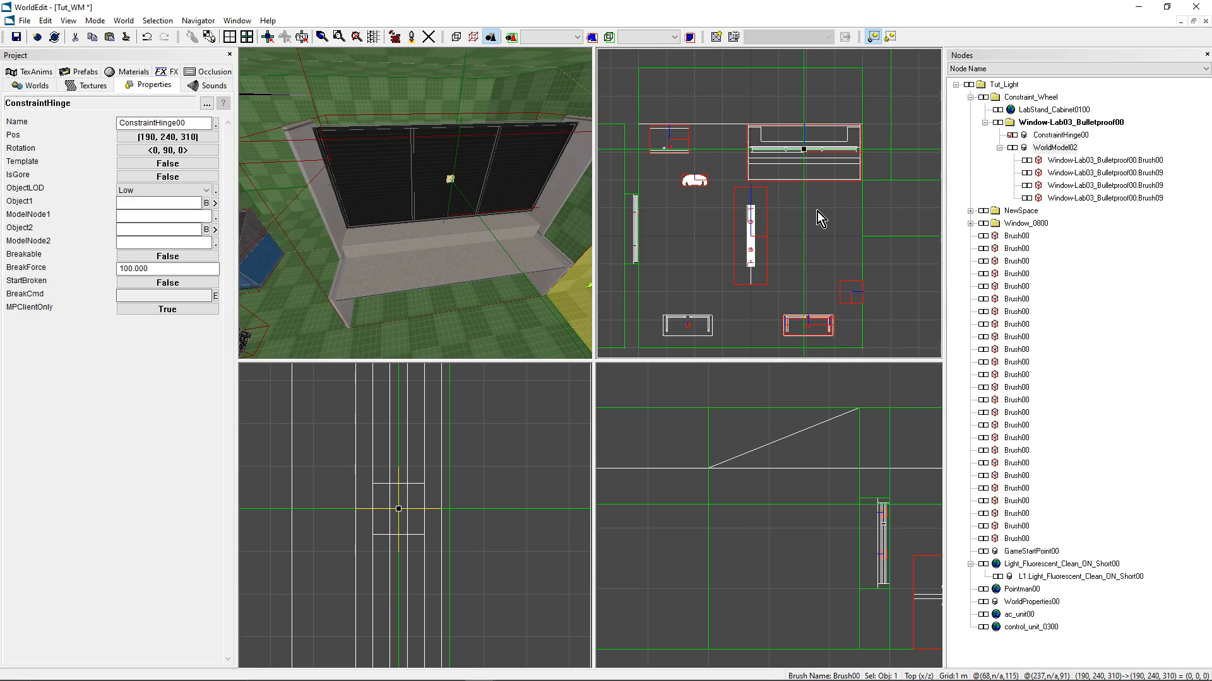
middle_click_drag(479, 217, 464, 195)
middle_click_drag(424, 234, 411, 209)
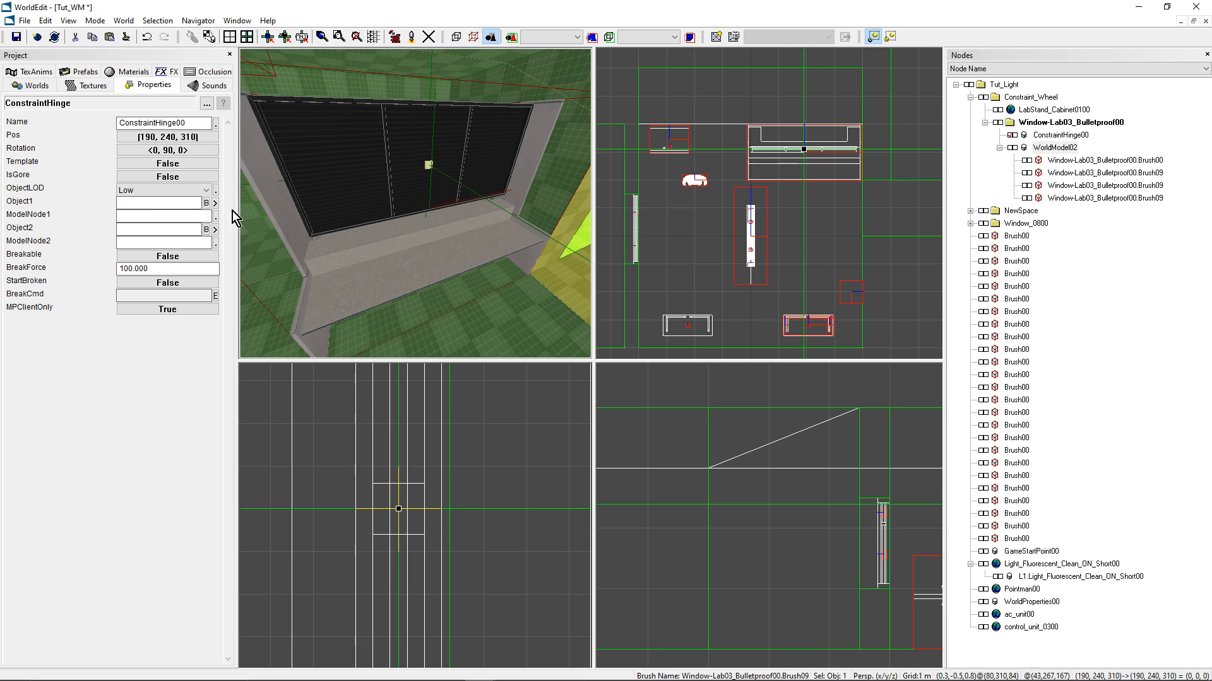
Step: Set the hinge constraint's Object1 to WorldModel02
left_click(1070, 173)
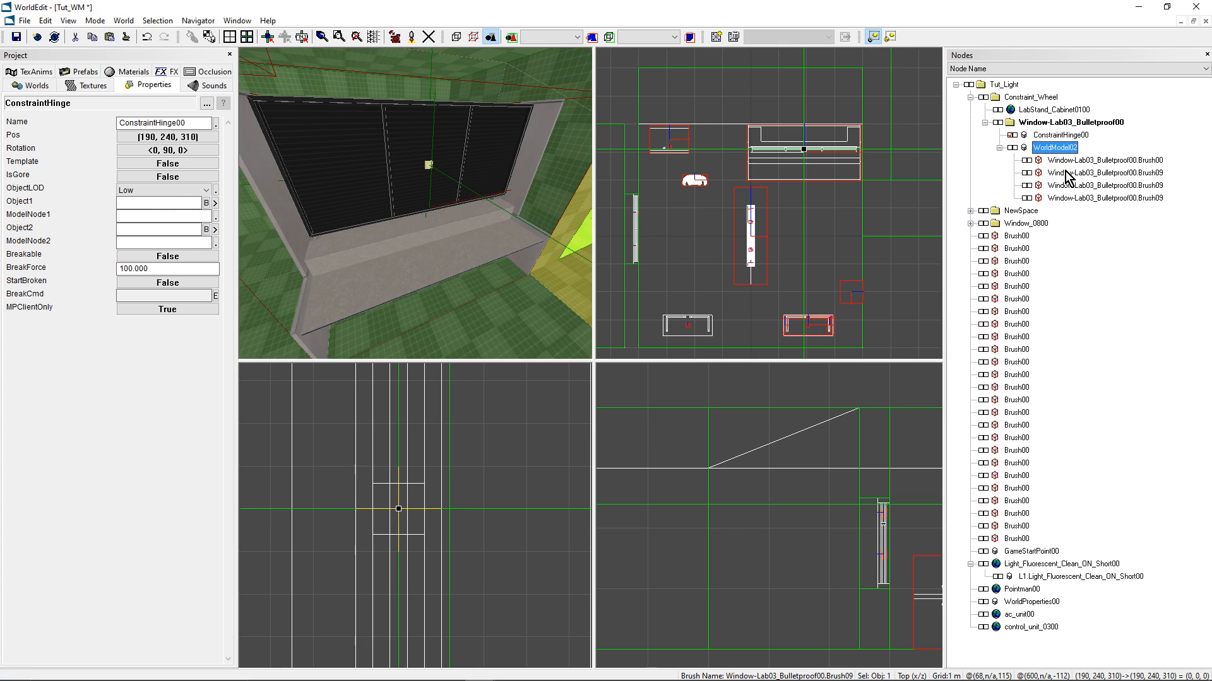
left_click(136, 205)
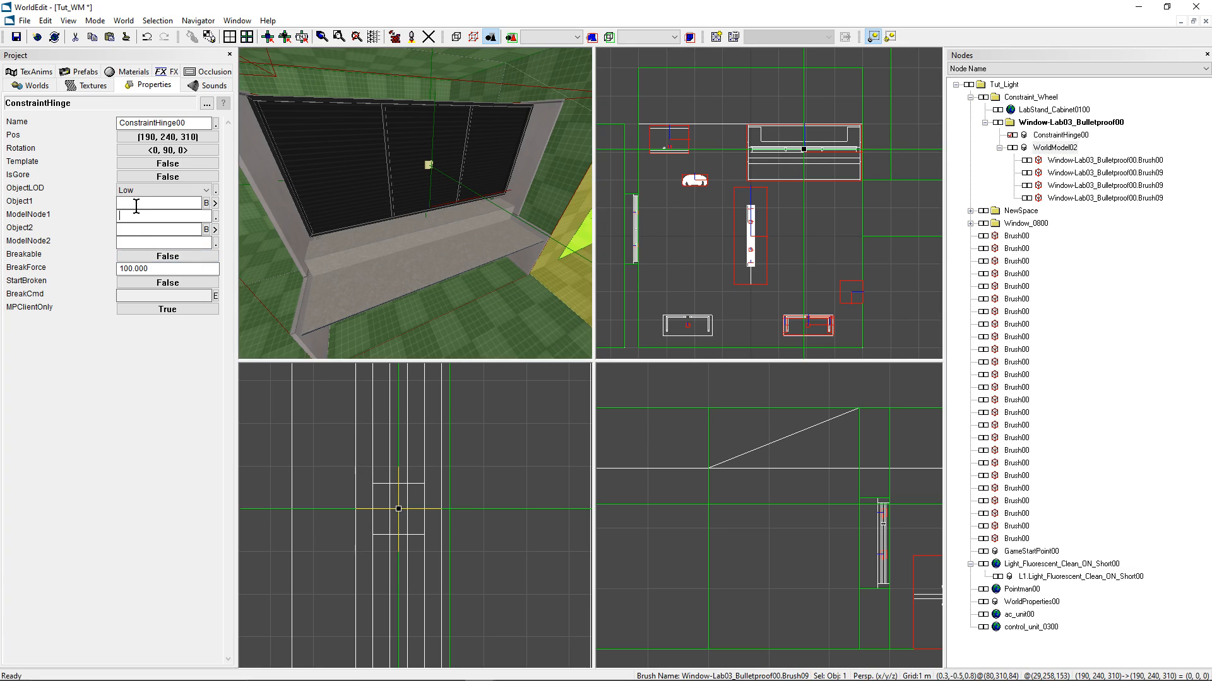
type("WorldModel02")
left_click(139, 216)
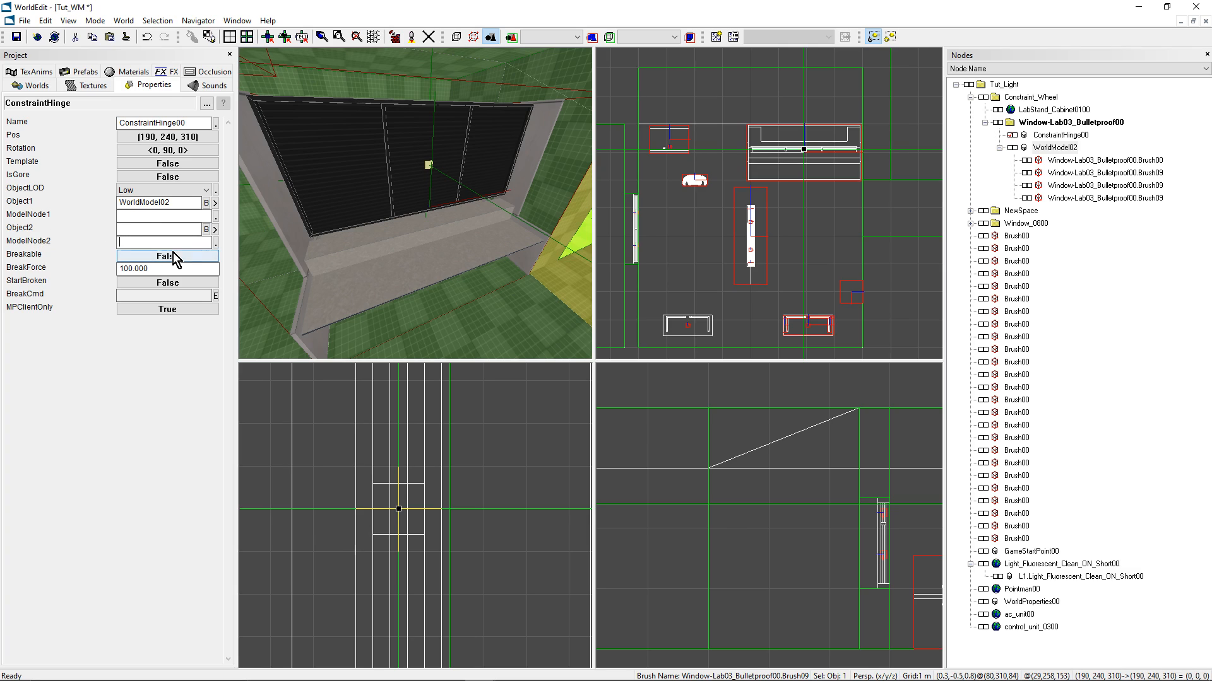
left_click(159, 268)
left_click(150, 215)
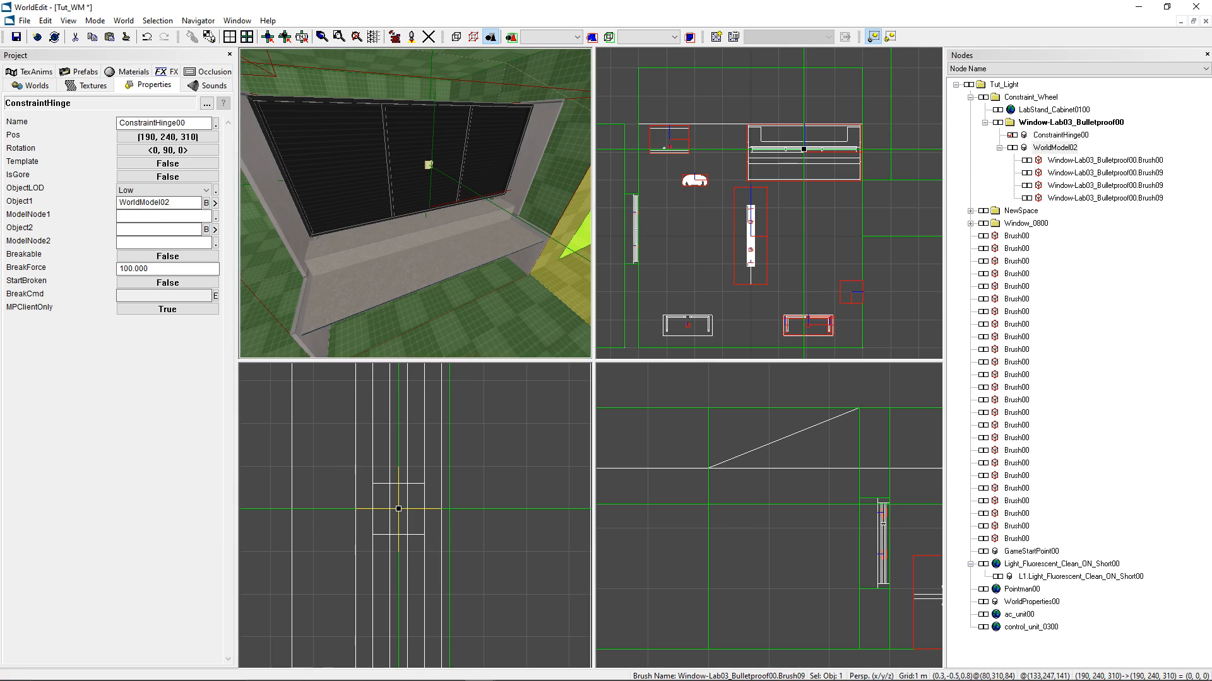
Step: Save the Tut_WM world, process it and launch the level in the game
middle_click_drag(379, 346, 423, 309)
middle_click_drag(419, 208, 415, 203)
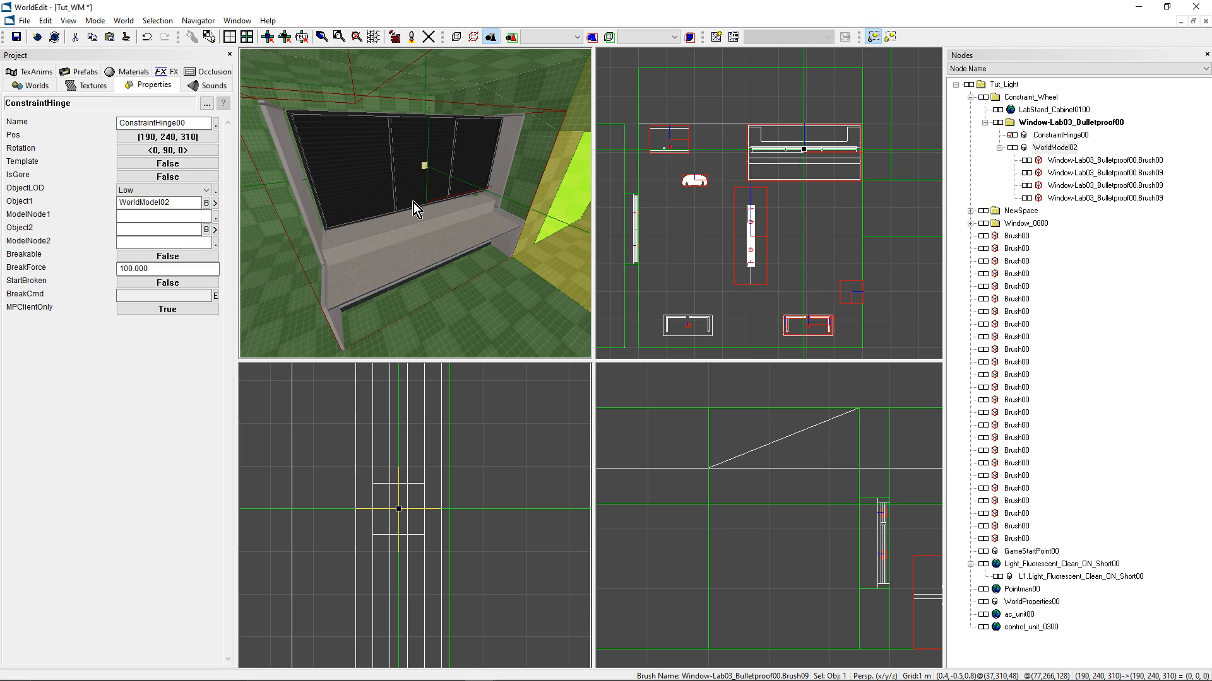
key("ctrl+s")
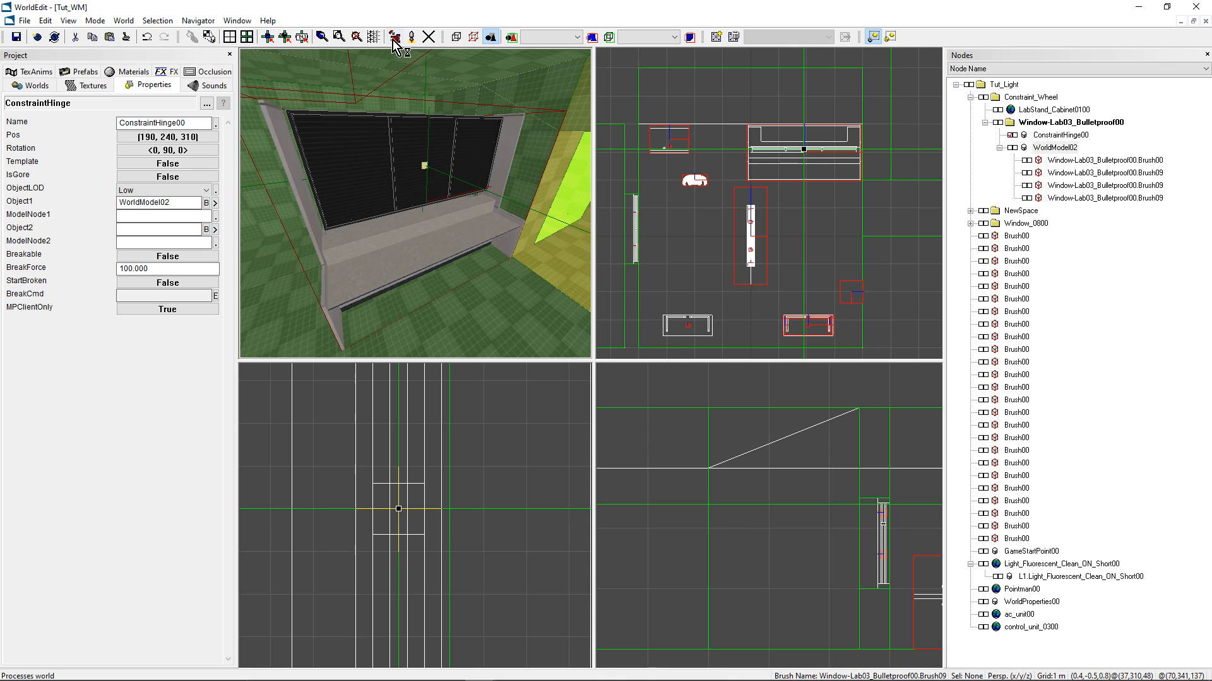
left_click(393, 38)
left_click(685, 486)
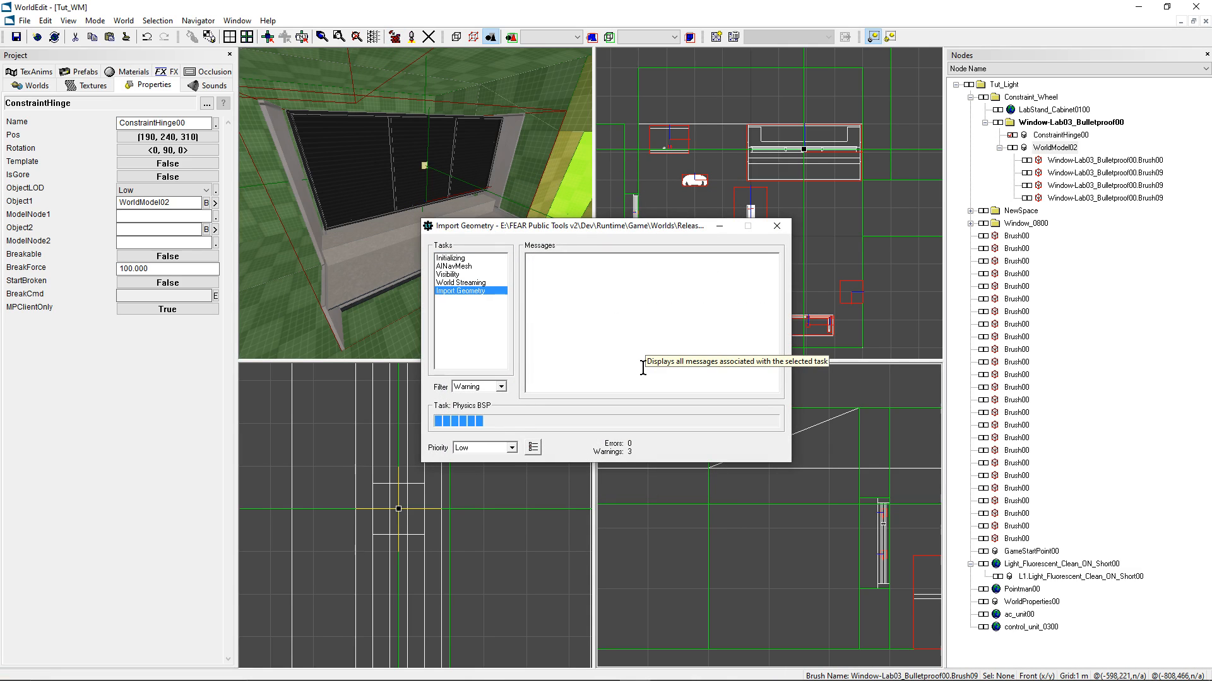
left_click(713, 452)
left_click(411, 37)
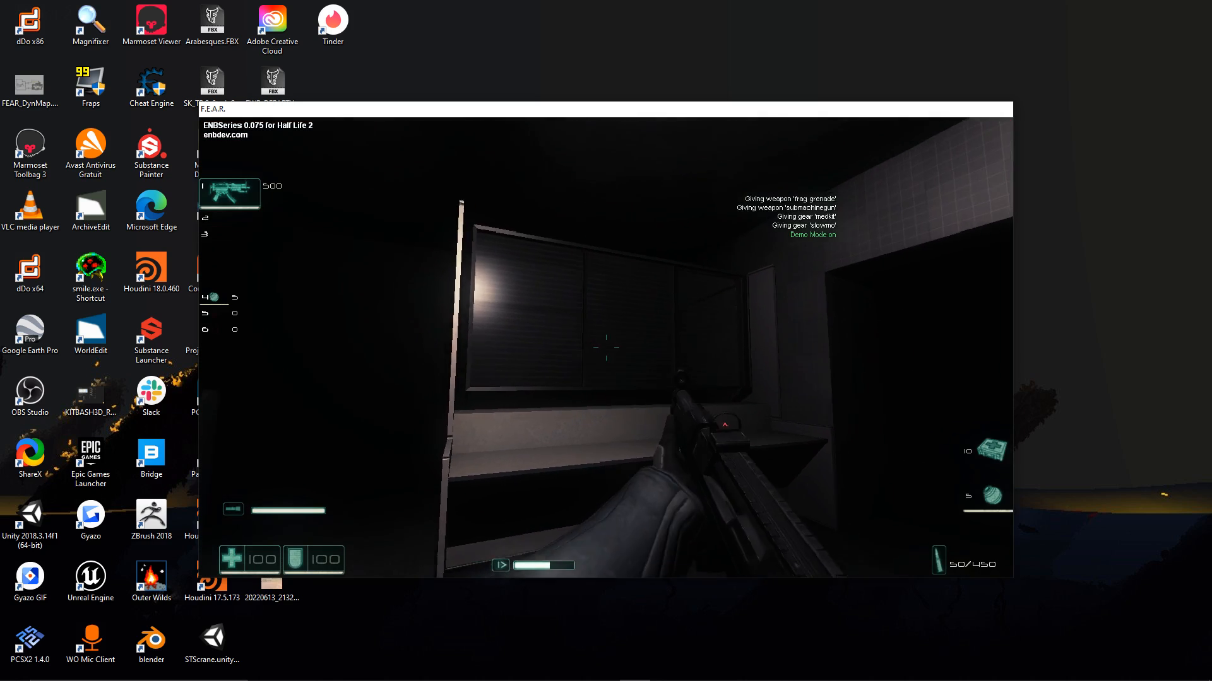
Step: Shoot at the window in F.E.A.R. to test how it swings on the hinge, and quit the game
left_click(606, 348)
left_click(606, 348)
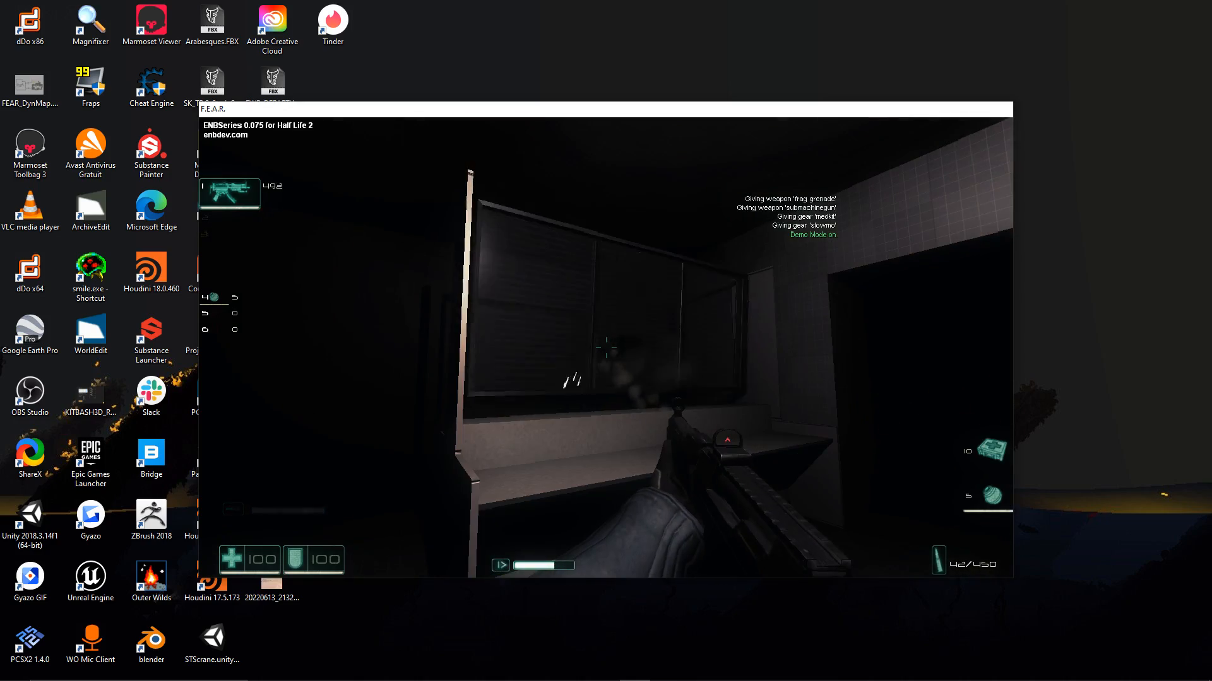
left_click(606, 347)
left_click(605, 347)
left_click(606, 348)
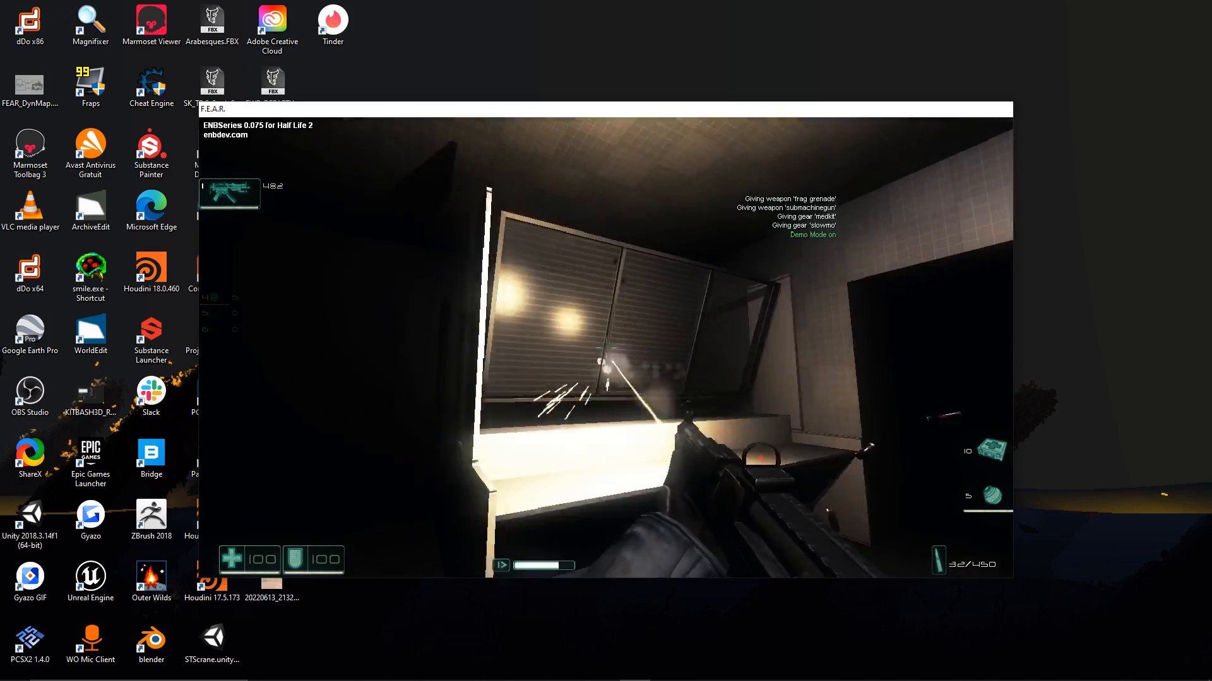
left_click(605, 347)
left_click(605, 348)
key("Escape")
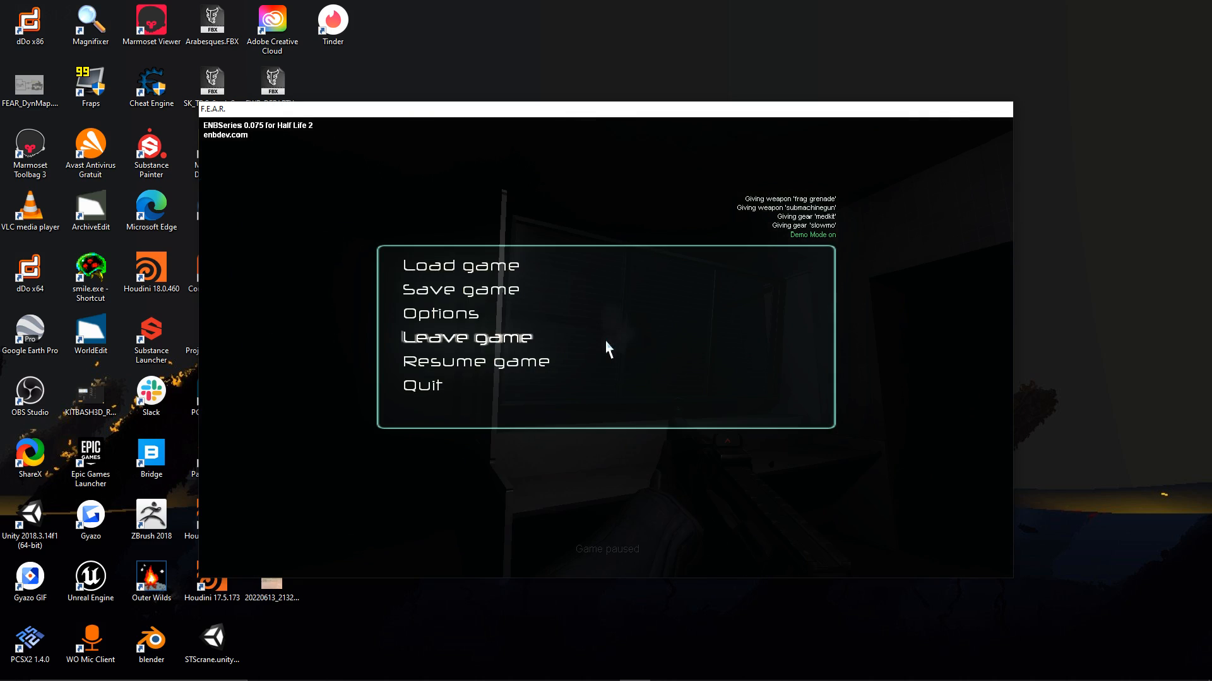
left_click(420, 386)
left_click(589, 375)
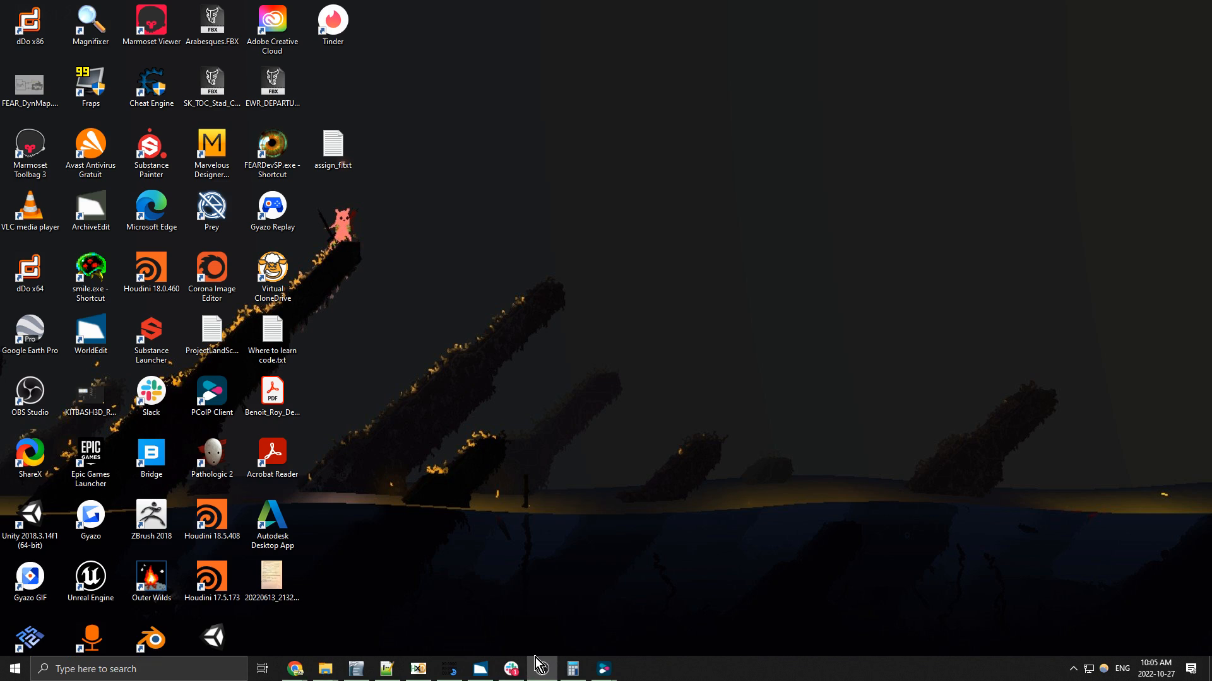
Step: Switch back to WorldEdit and delete the ConstraintHinge object from the lab window
left_click(480, 669)
right_click_drag(479, 218, 480, 219)
key("Delete")
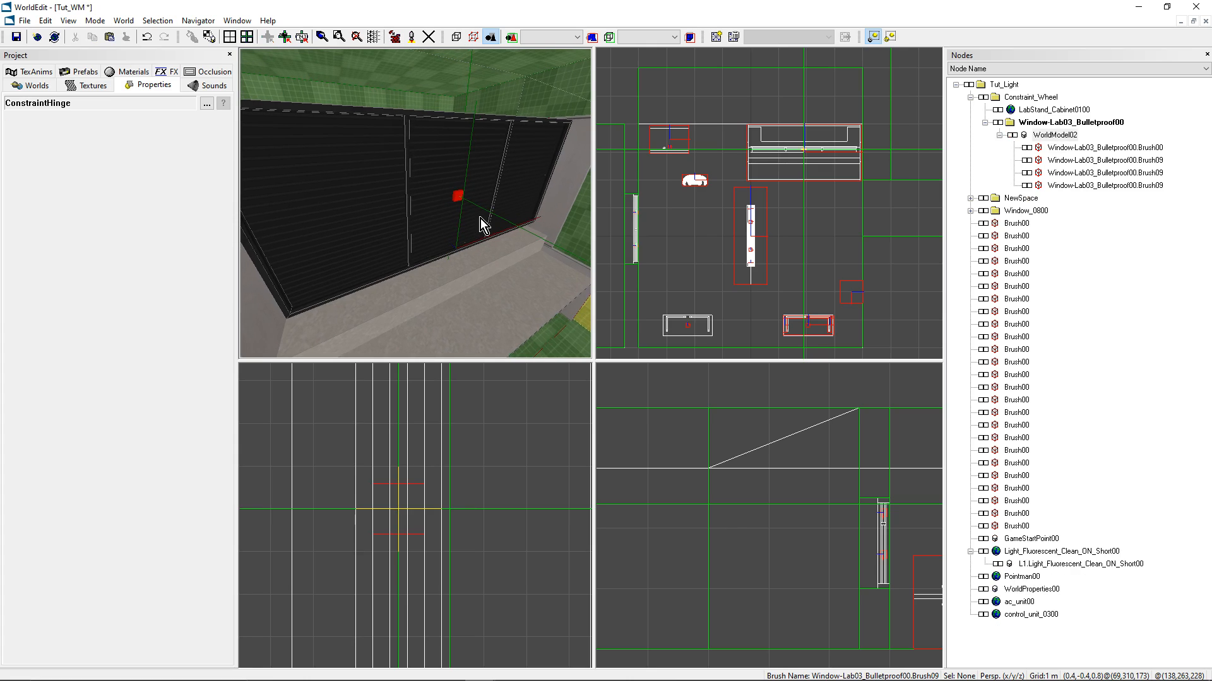
Step: Select the window's WorldModel02 and add a ConstraintLimitedHinge object at its centre
left_click(457, 196)
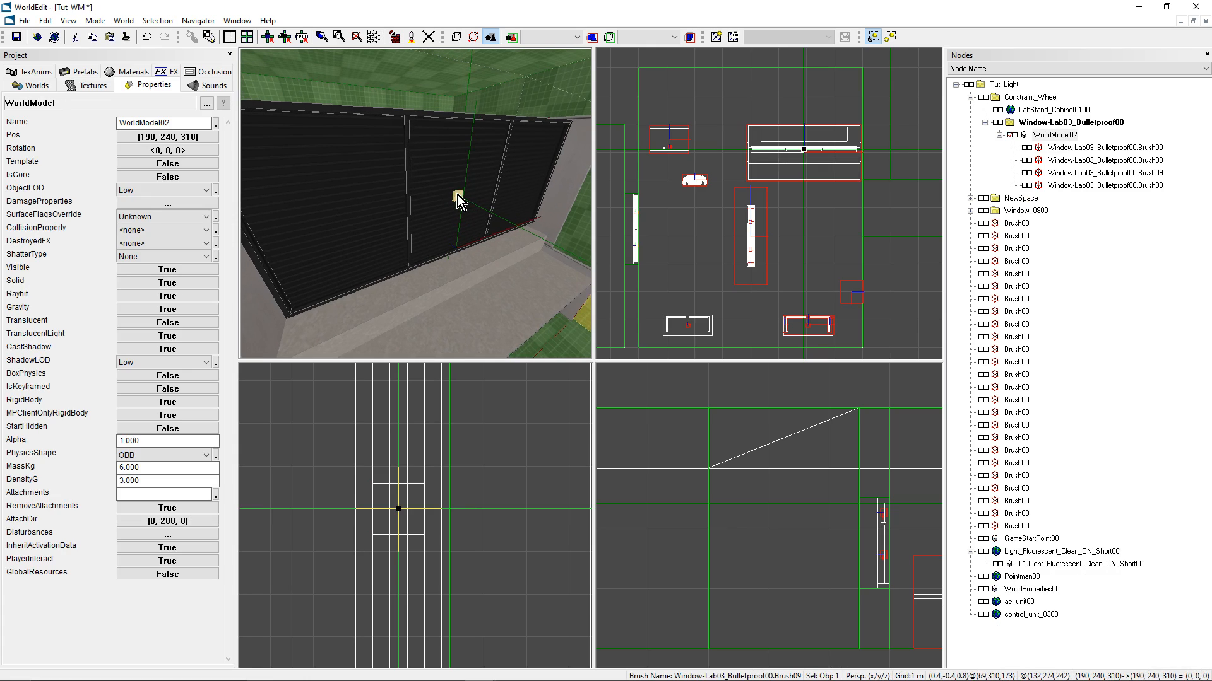
right_click_drag(457, 195, 415, 204)
key("ctrl+k")
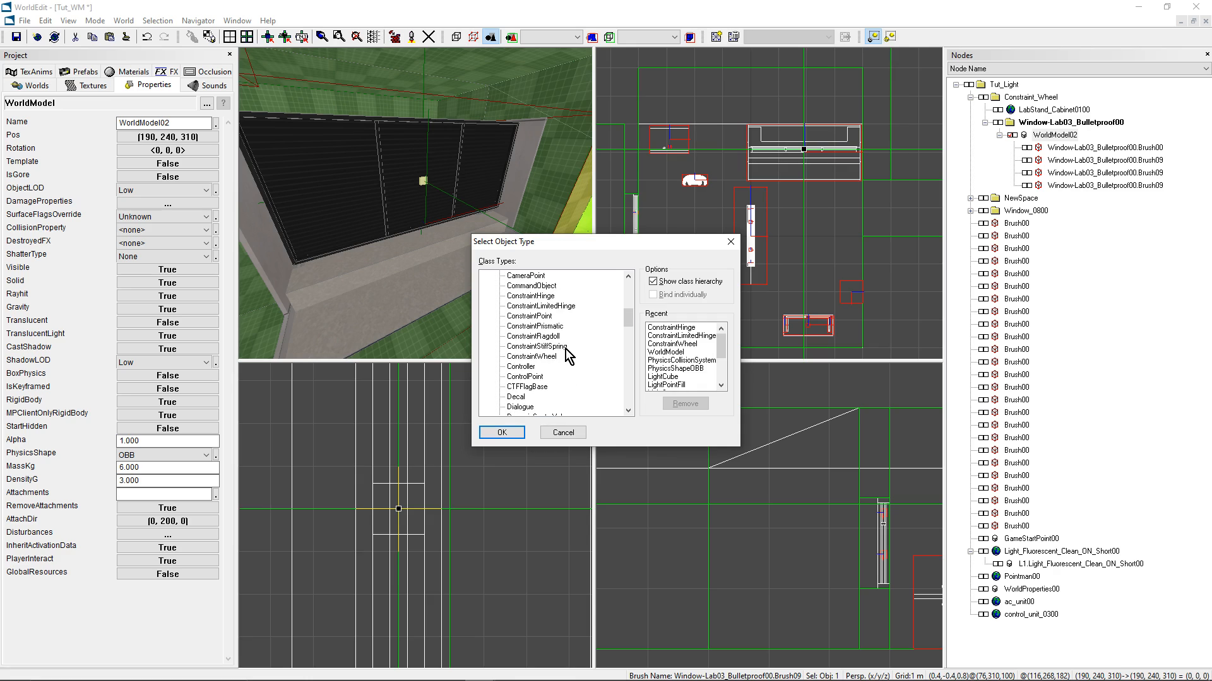
scroll(565, 350, "up", 1)
left_click(550, 337)
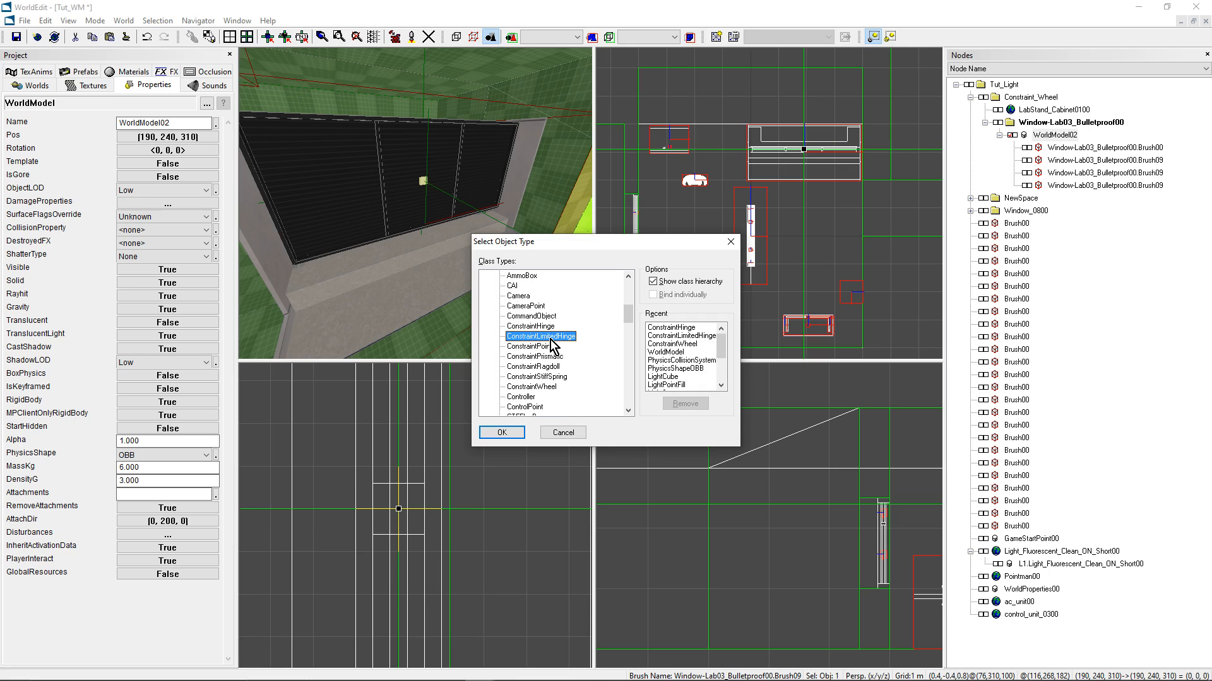
left_click(511, 433)
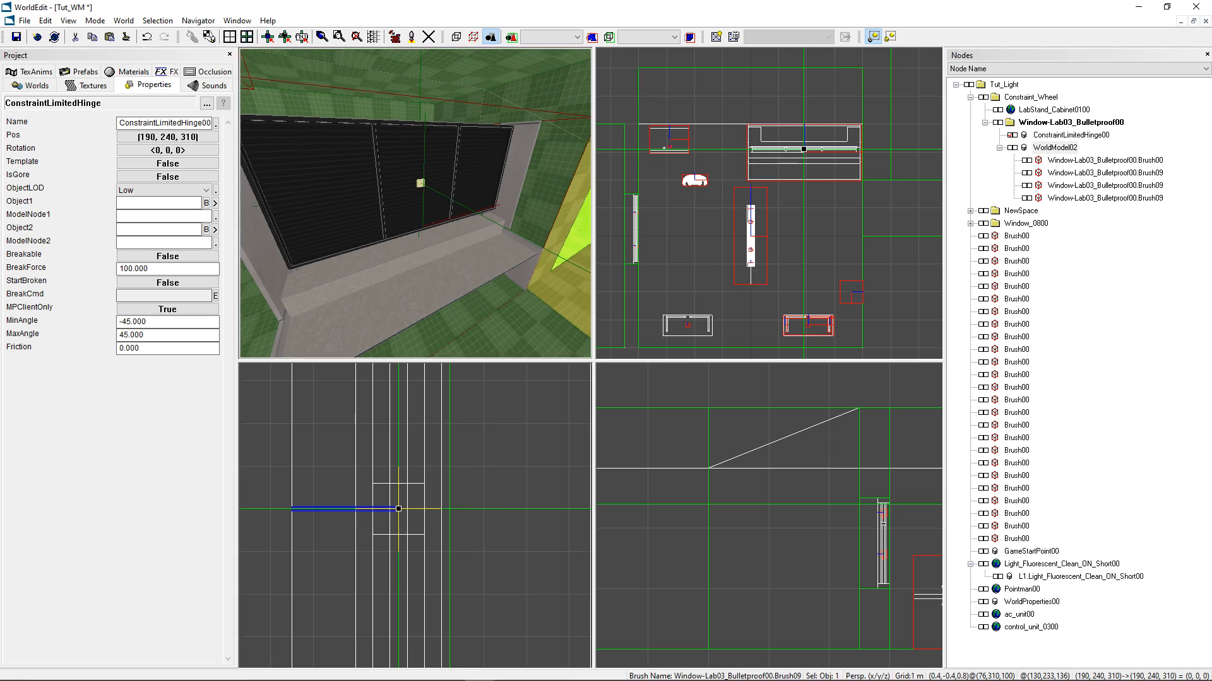
Step: Move the limited hinge constraint out in front of the window to position 190, 240, 210
right_click_drag(416, 203, 435, 198)
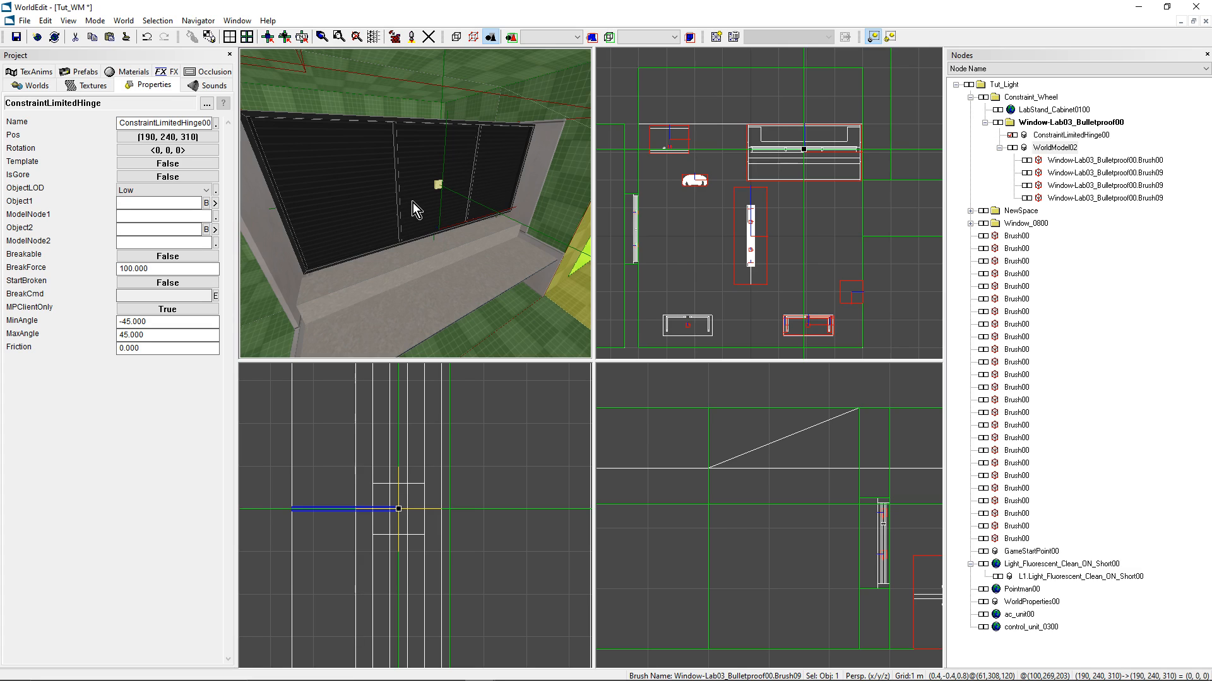
scroll(772, 209, "up", 5)
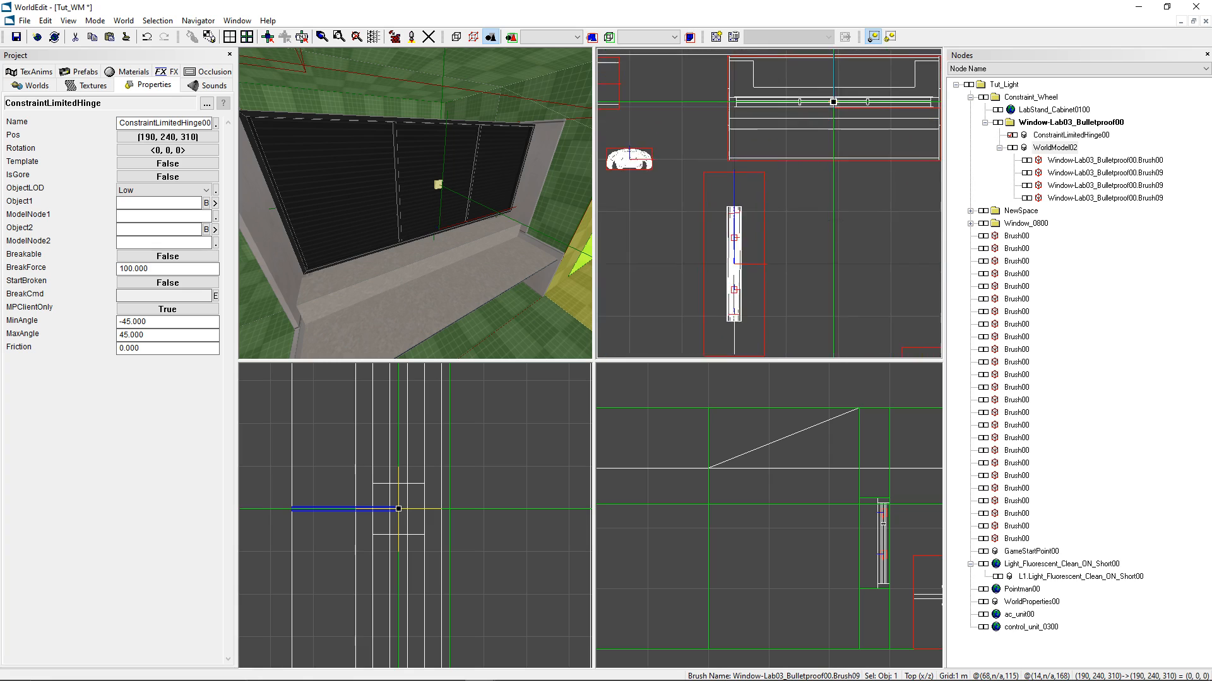
key("Down")
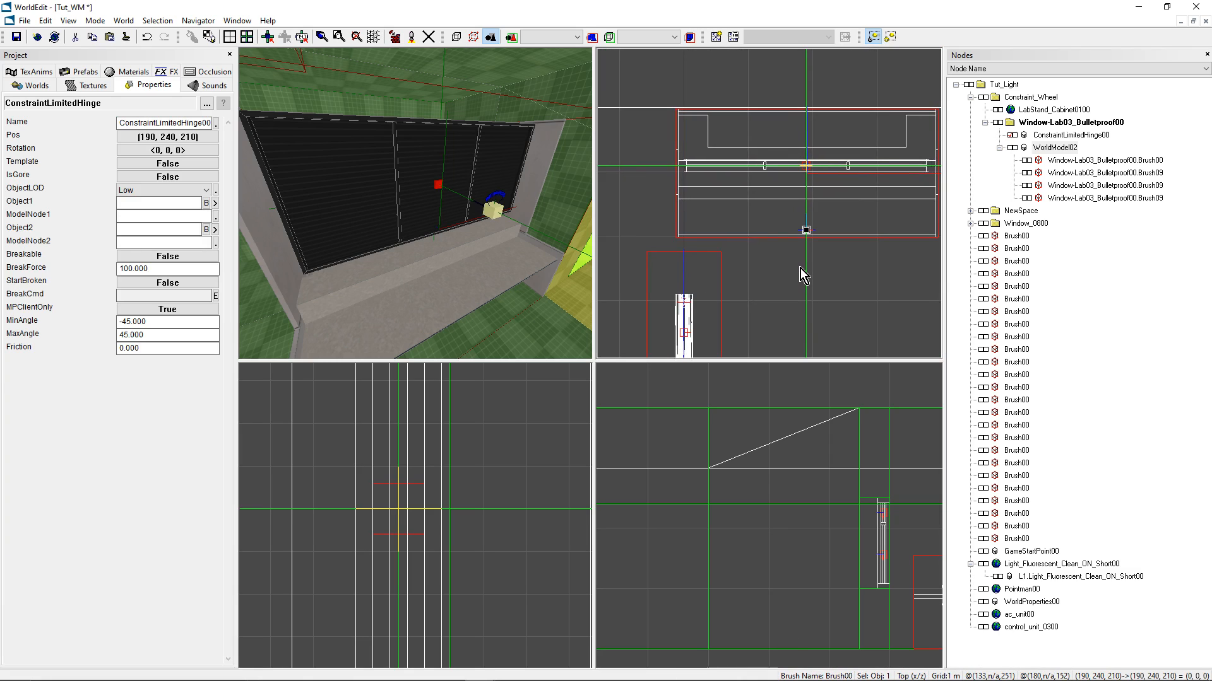
Step: Set the limited hinge constraint's yaw rotation to 90 degrees
right_click_drag(412, 256, 433, 180)
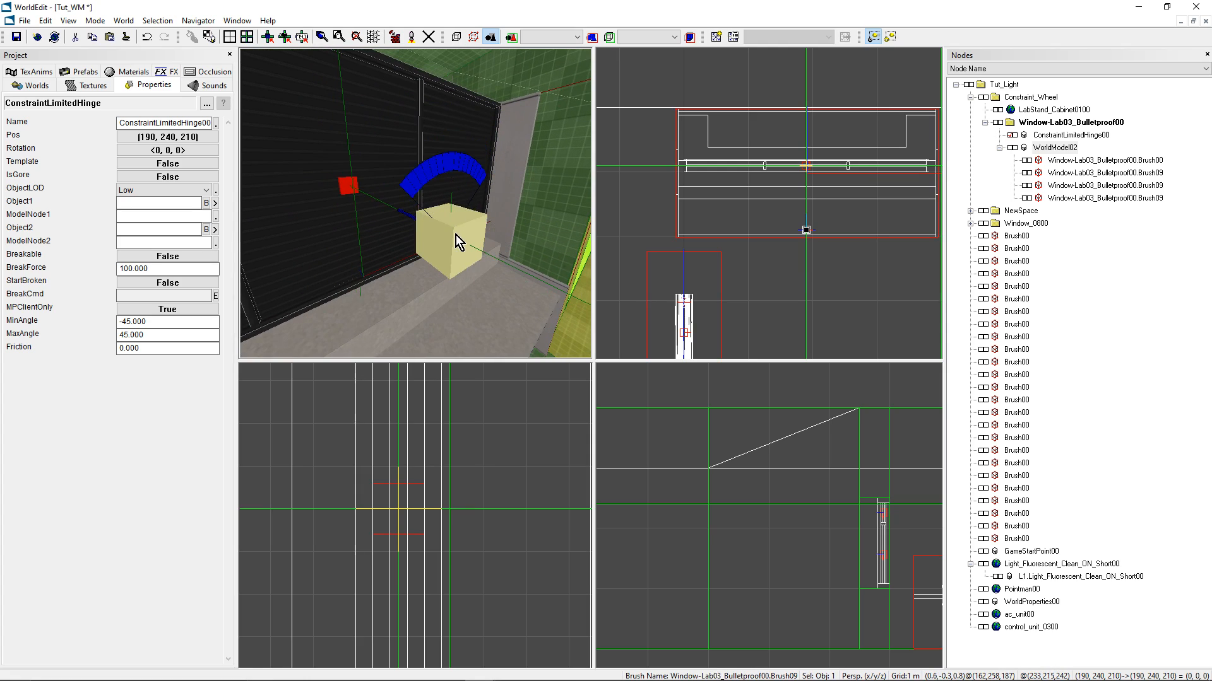
mouse_move(455, 235)
right_mouse_down()
mouse_move(416, 212)
mouse_move(417, 222)
right_mouse_up()
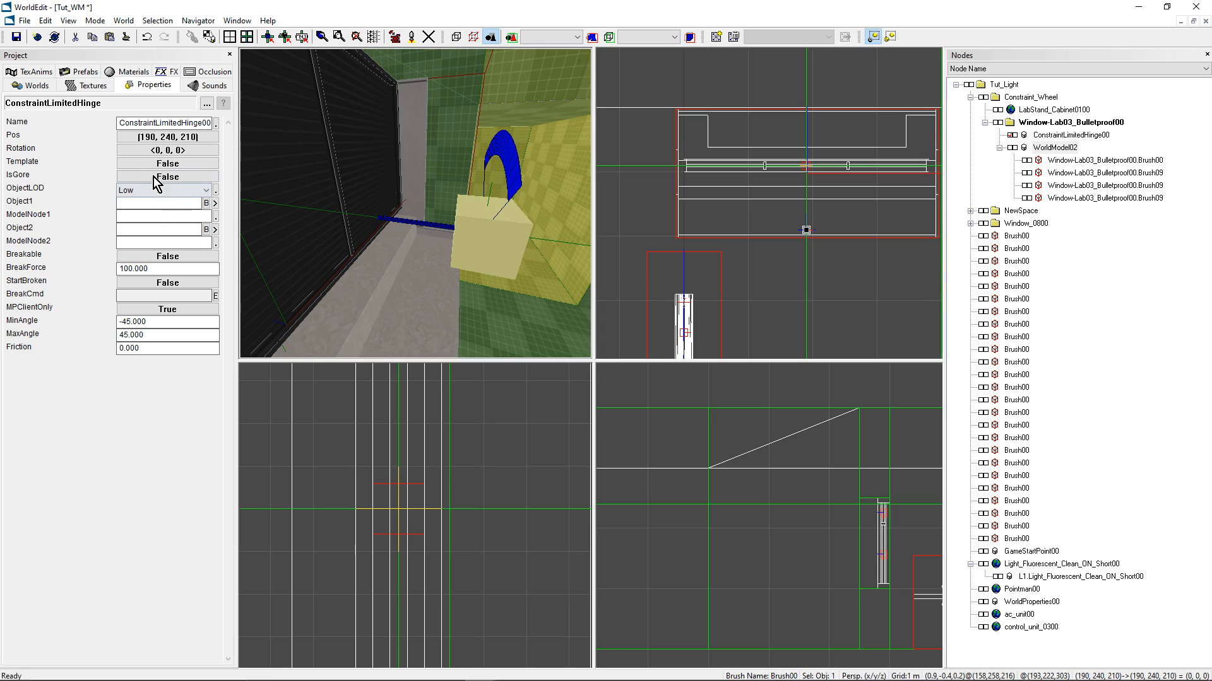
left_click(168, 150)
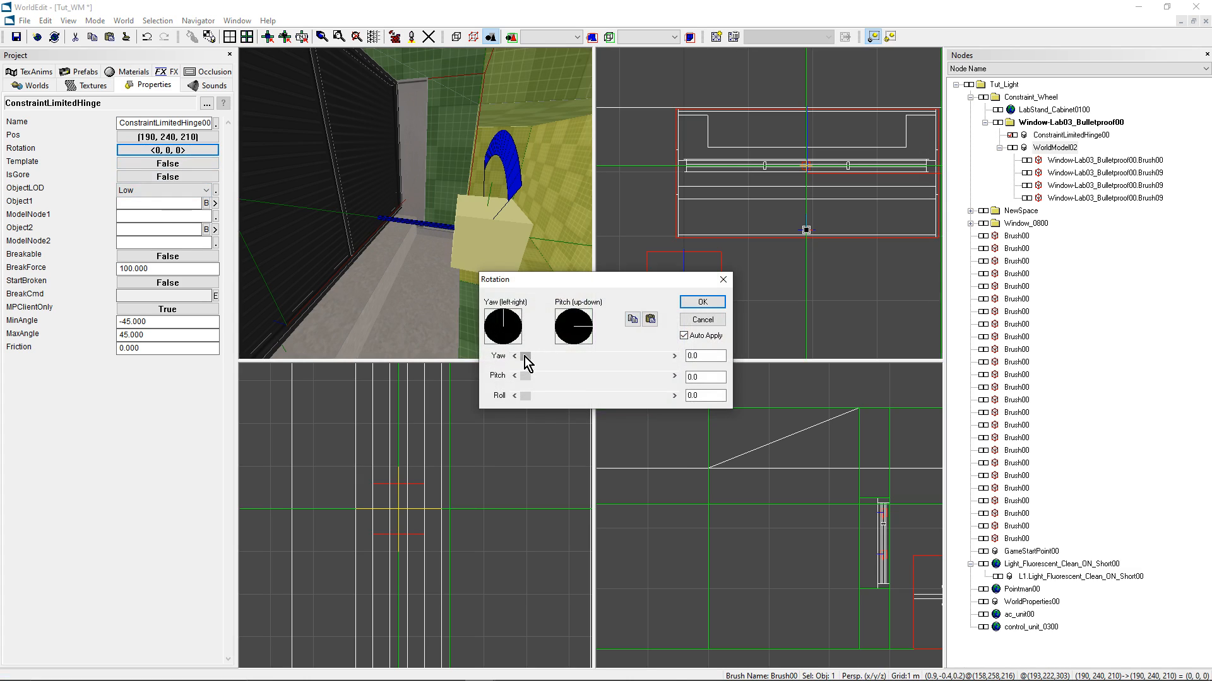
left_click_drag(524, 357, 571, 362)
key("Tab")
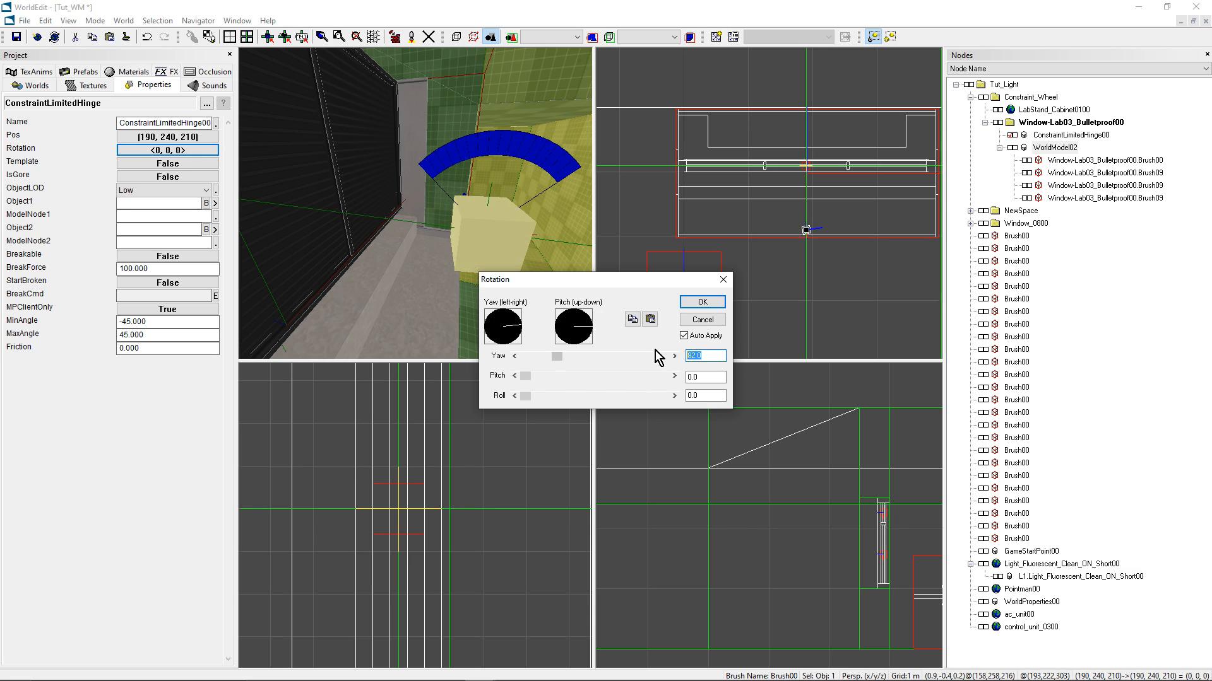
type("90")
left_click(701, 303)
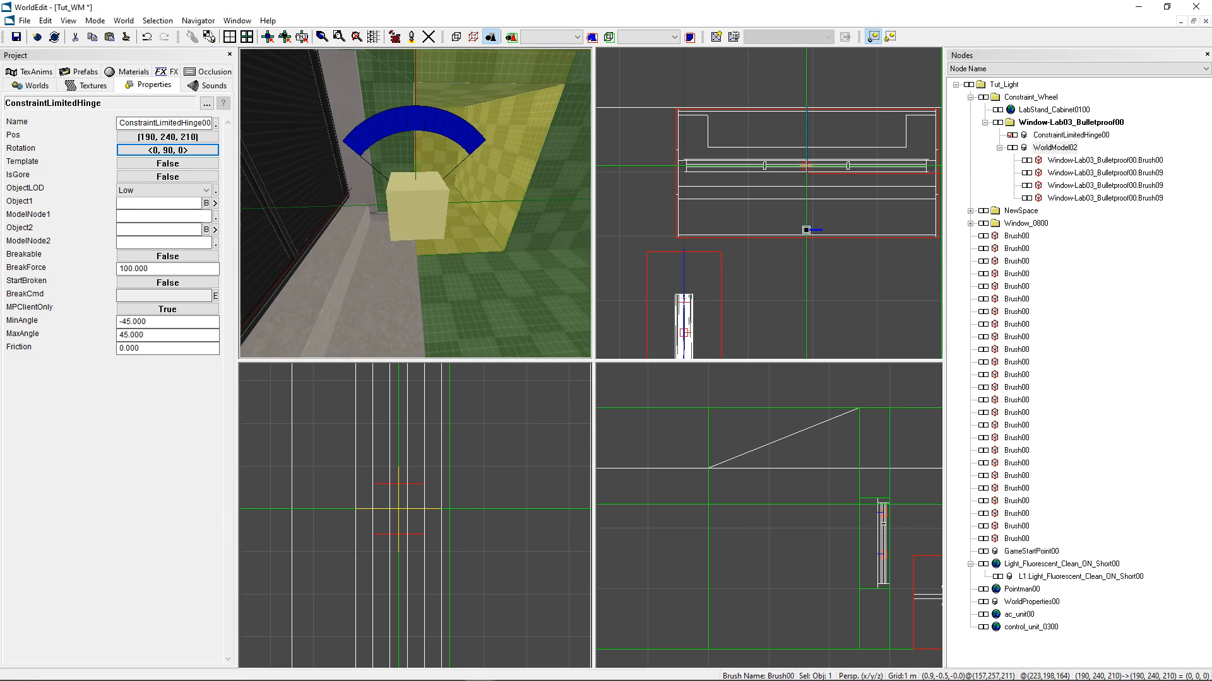
Step: Move the limited hinge constraint back to the window's centre at position 190, 240, 310
middle_click_drag(379, 208, 460, 200)
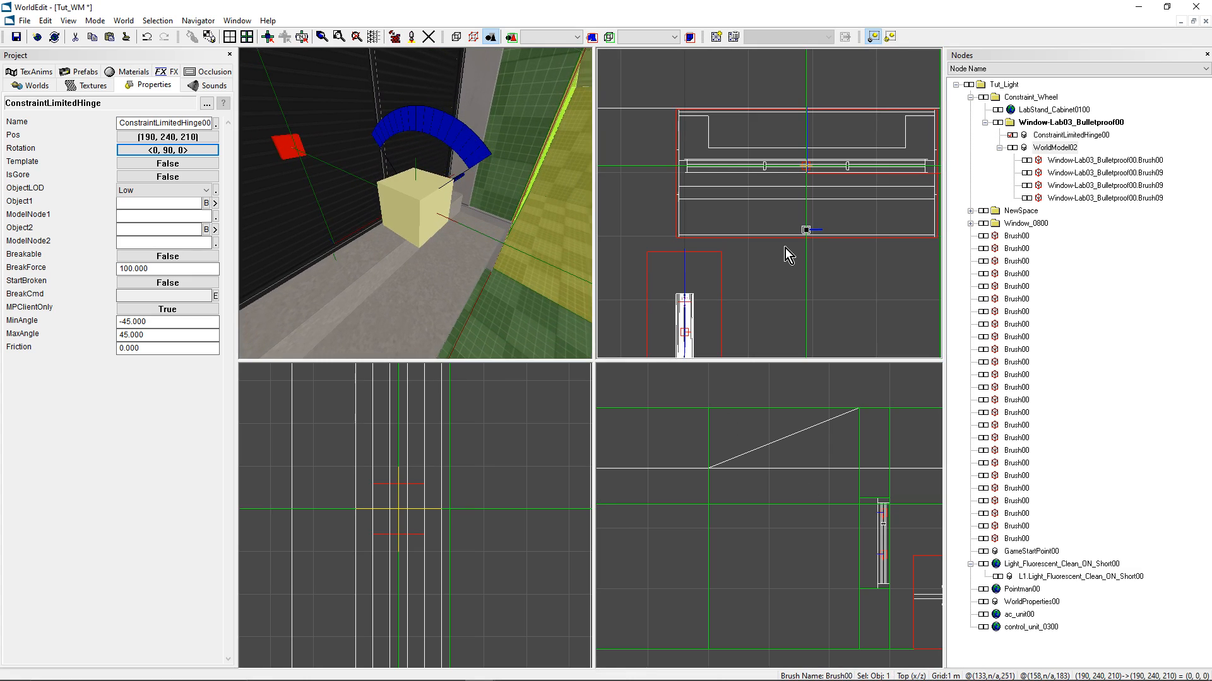
key("Up")
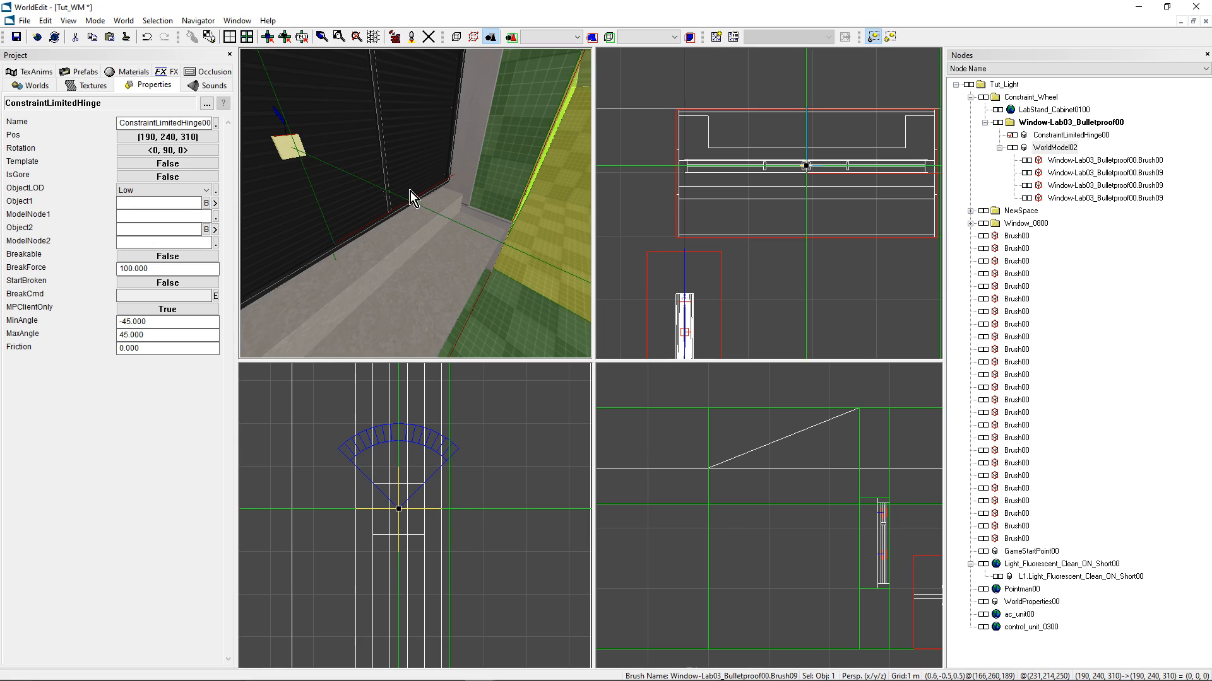
middle_click_drag(410, 191, 393, 186)
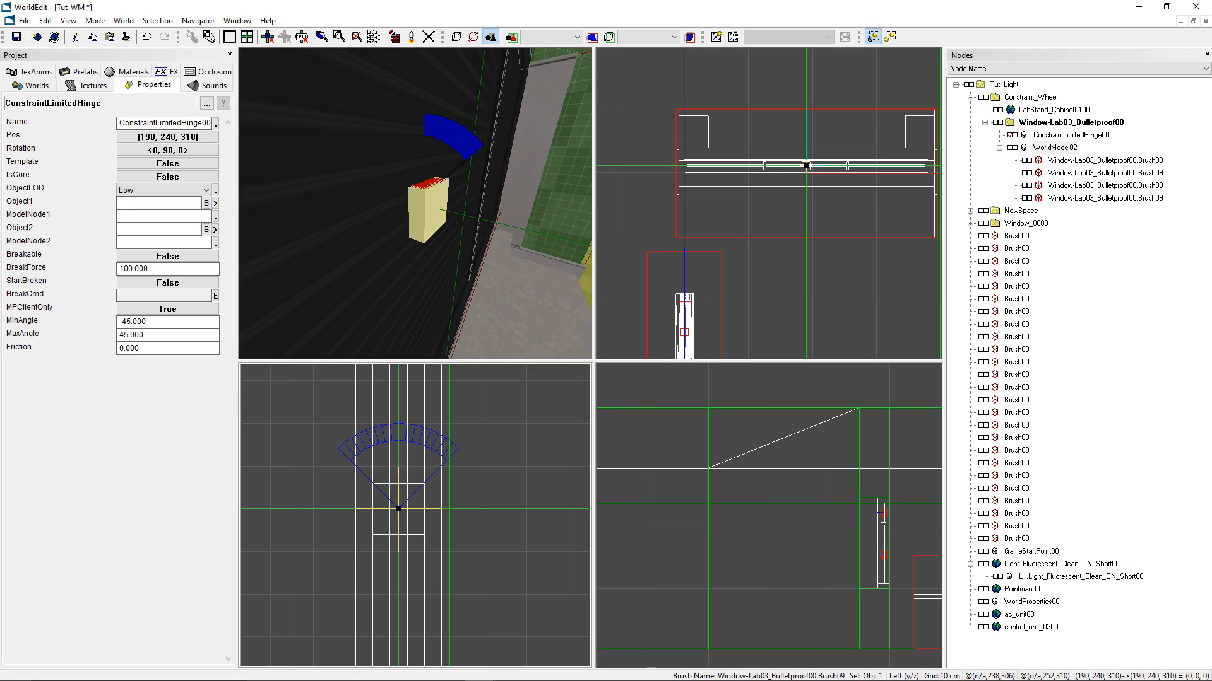
Step: Set the limited hinge's MinAngle to -90 and its MaxAngle to 90
scroll(404, 511, "up", 3)
middle_click_drag(332, 532, 359, 503)
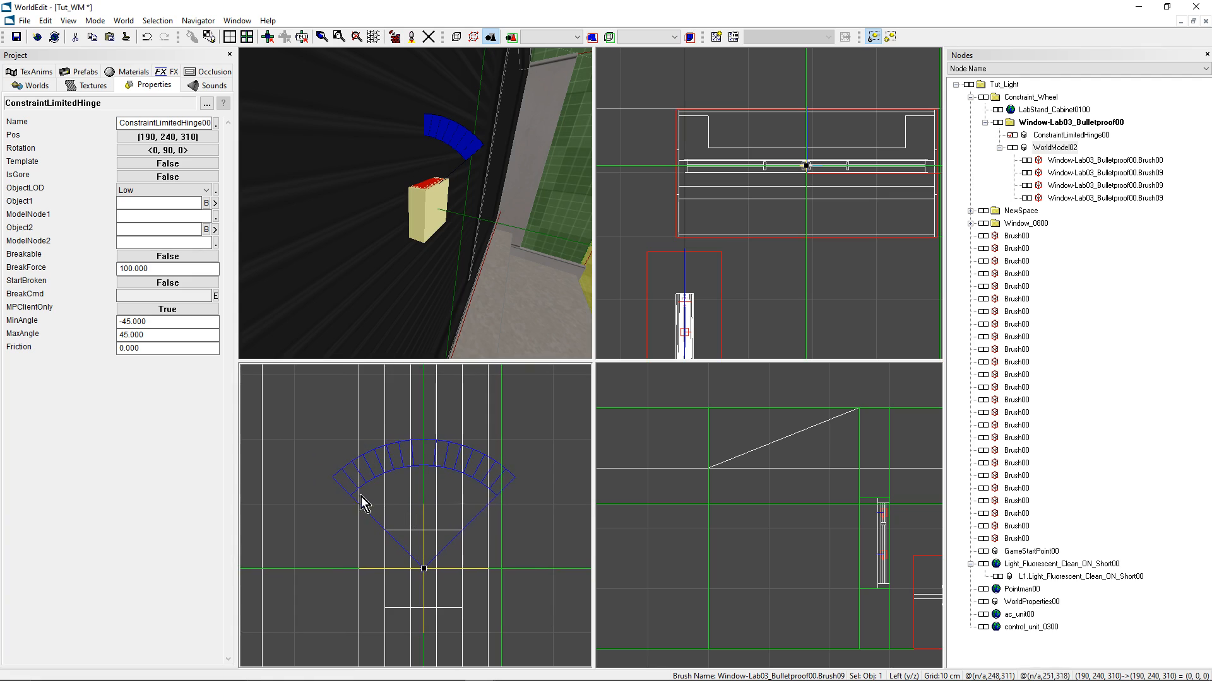
scroll(398, 518, "down", 2)
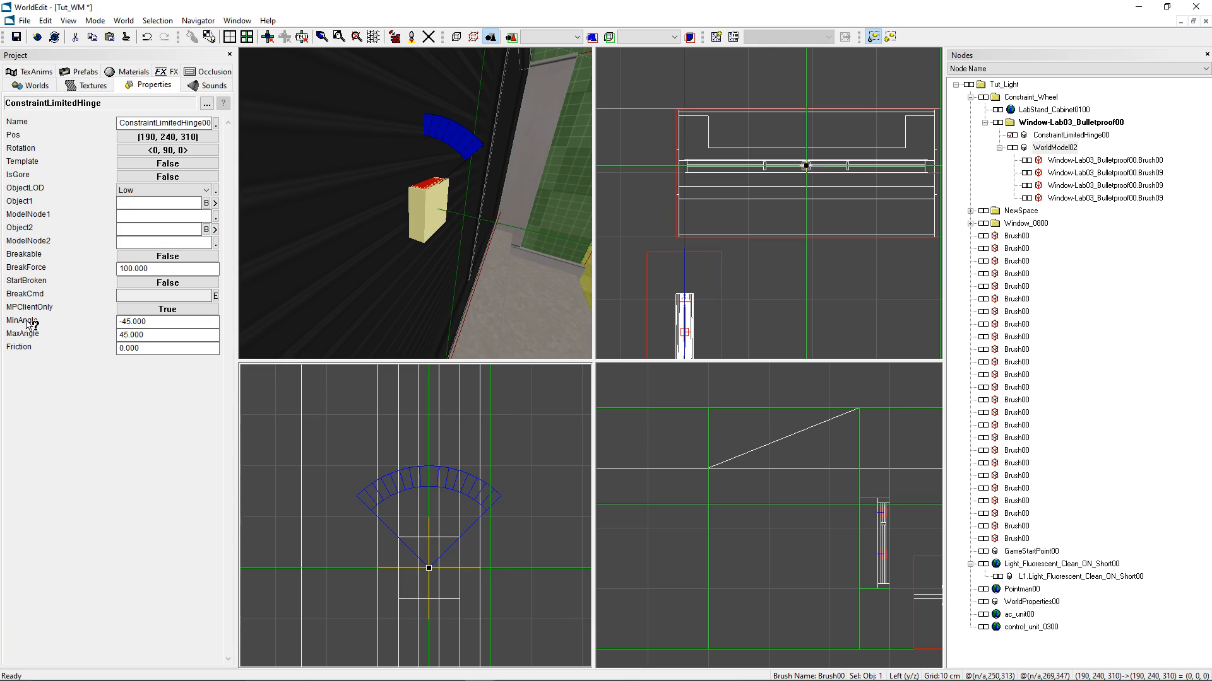
double_click(138, 321)
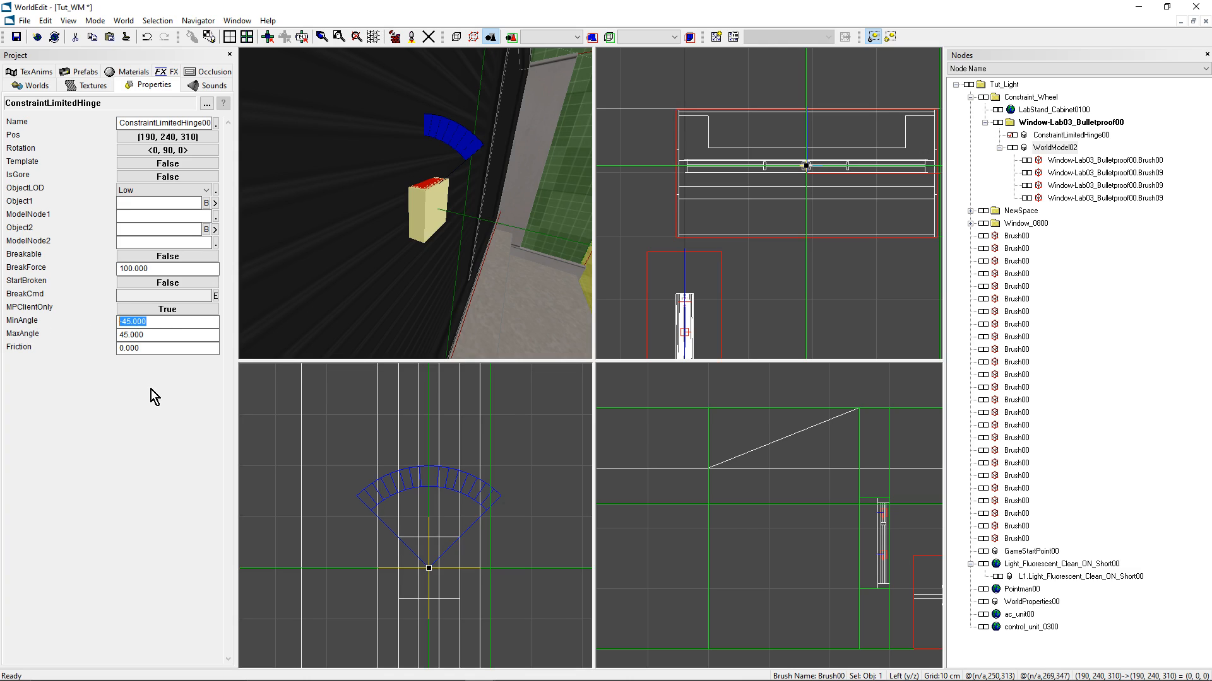
type("-90")
key("Return")
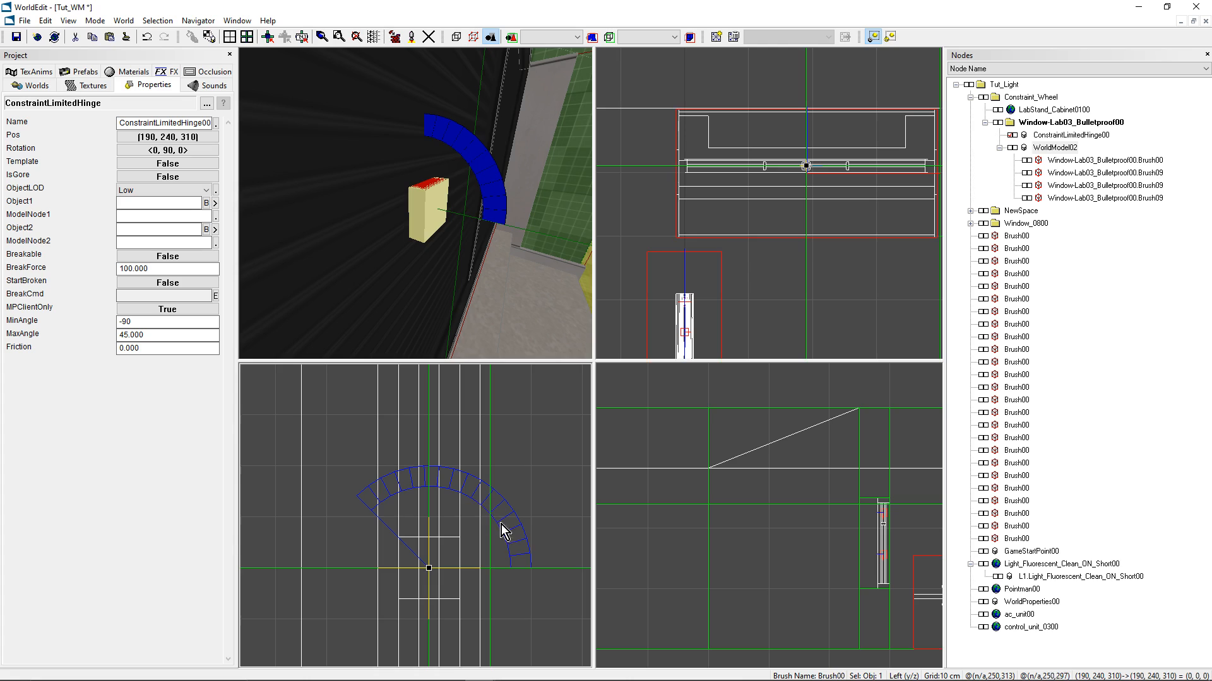
left_click(141, 335)
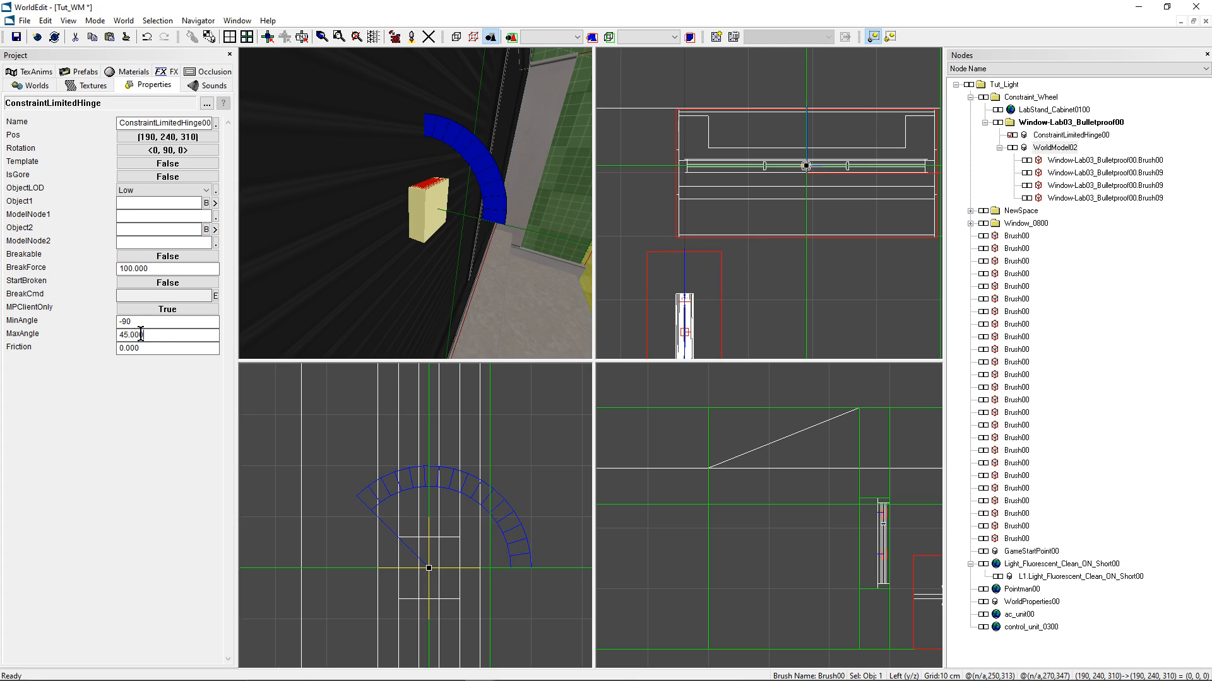
type("90")
key("Return")
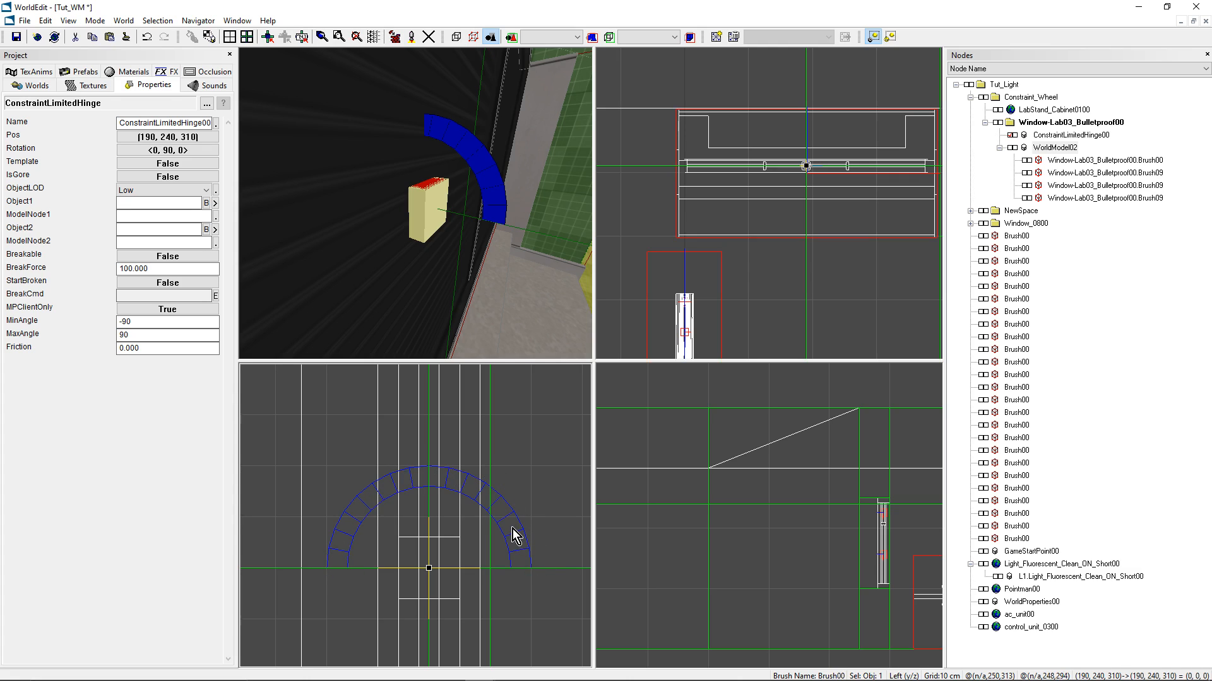
mouse_move(464, 272)
right_mouse_down()
mouse_move(482, 250)
mouse_move(456, 266)
right_mouse_up()
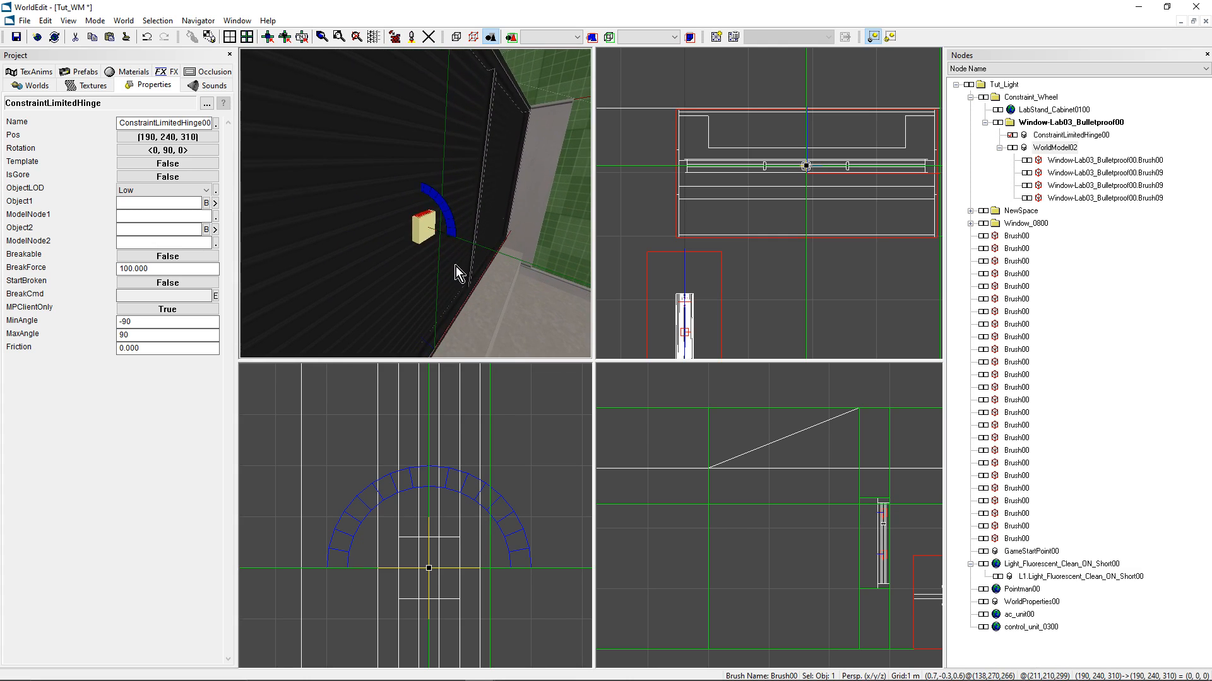
Step: Set the limited hinge constraint's Friction to 0.1
left_click(168, 345)
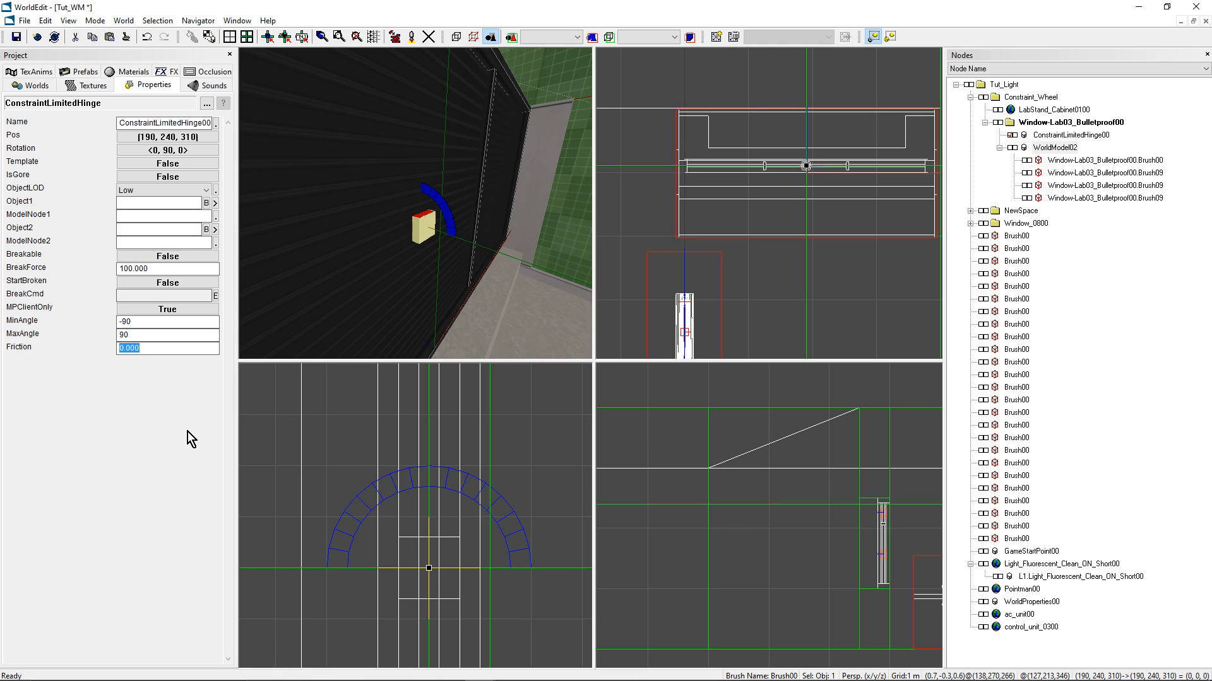
type("0.1")
left_click(154, 335)
Step: Make the limited hinge constraint breakable with a BreakForce of 20
left_click(149, 256)
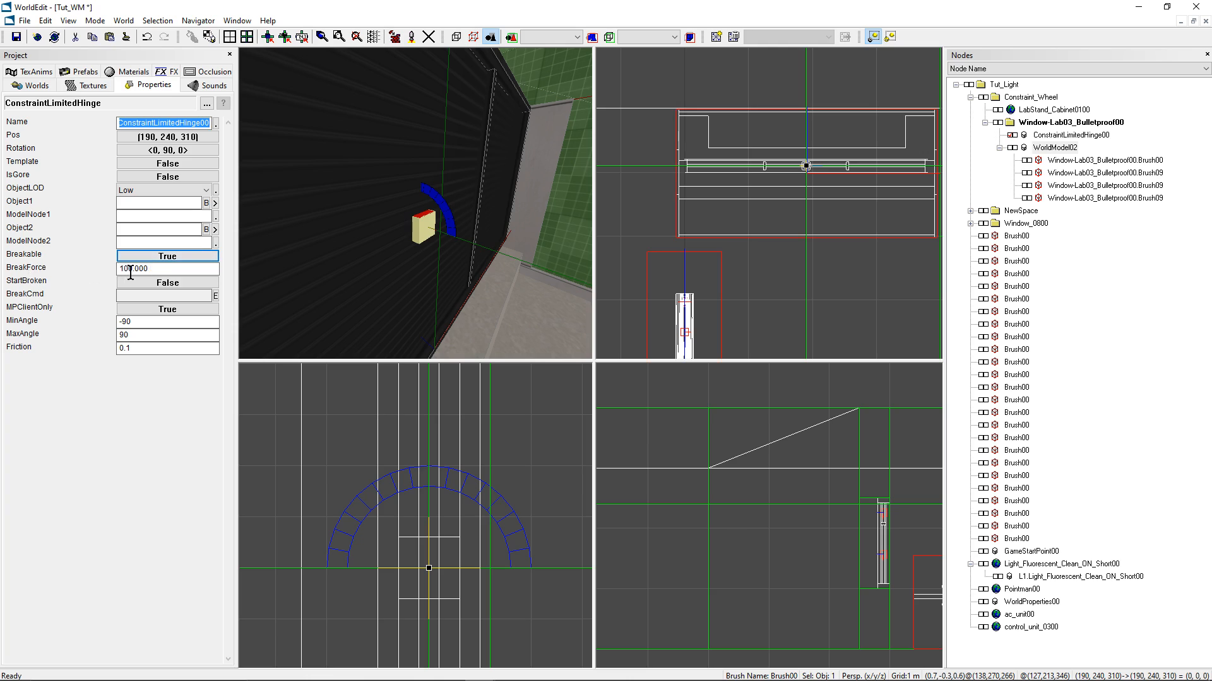
left_click(177, 268)
left_click_drag(177, 268, 112, 268)
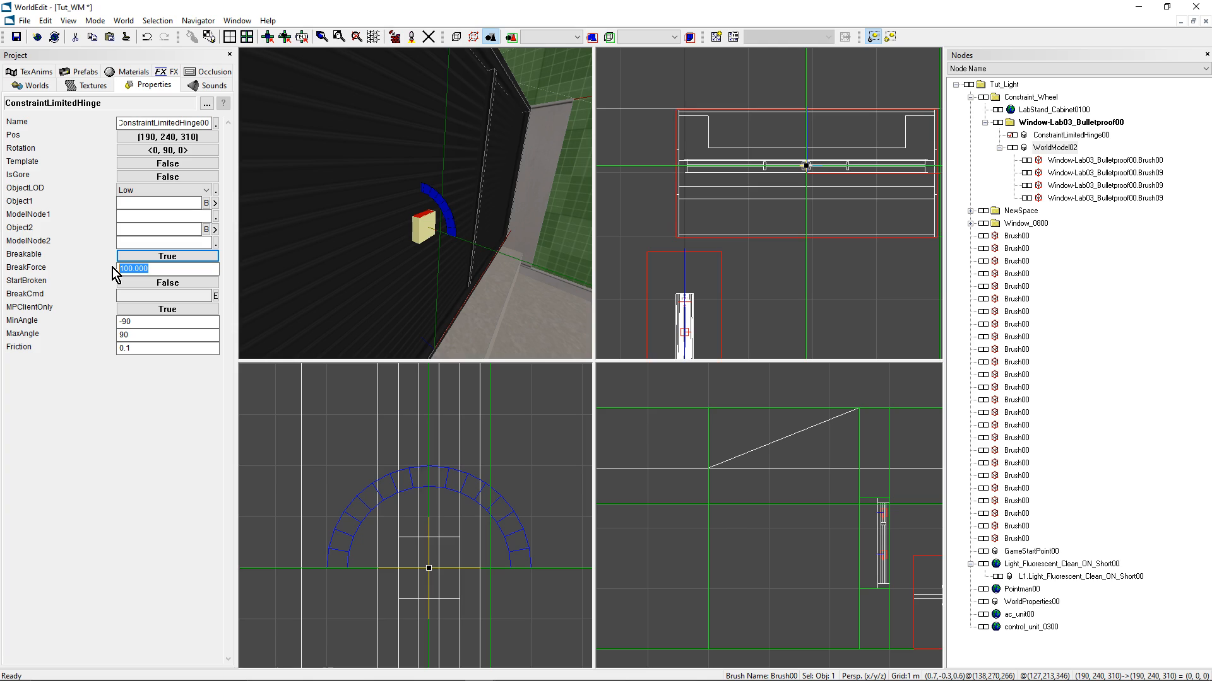
type("20")
Step: Assign WorldModel02 as Object1 of the limited hinge constraint by copying the node's name
left_click(137, 242)
left_click(136, 214)
left_click(1055, 148)
key("ctrl+c")
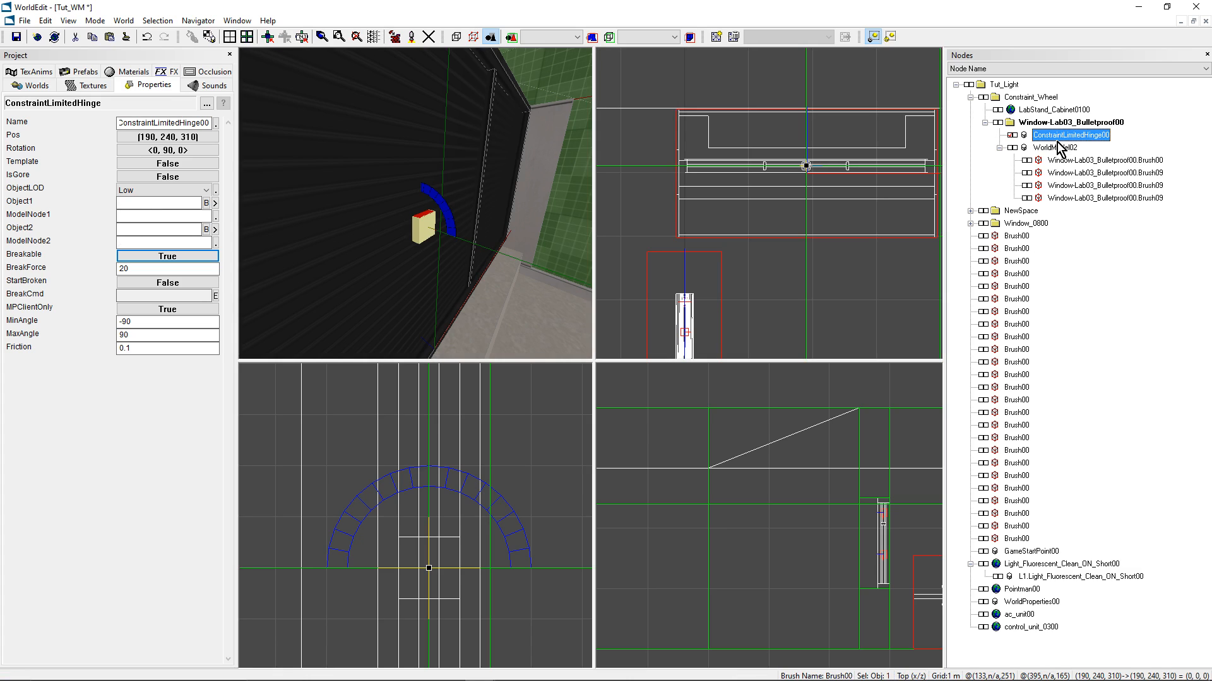
left_click(137, 203)
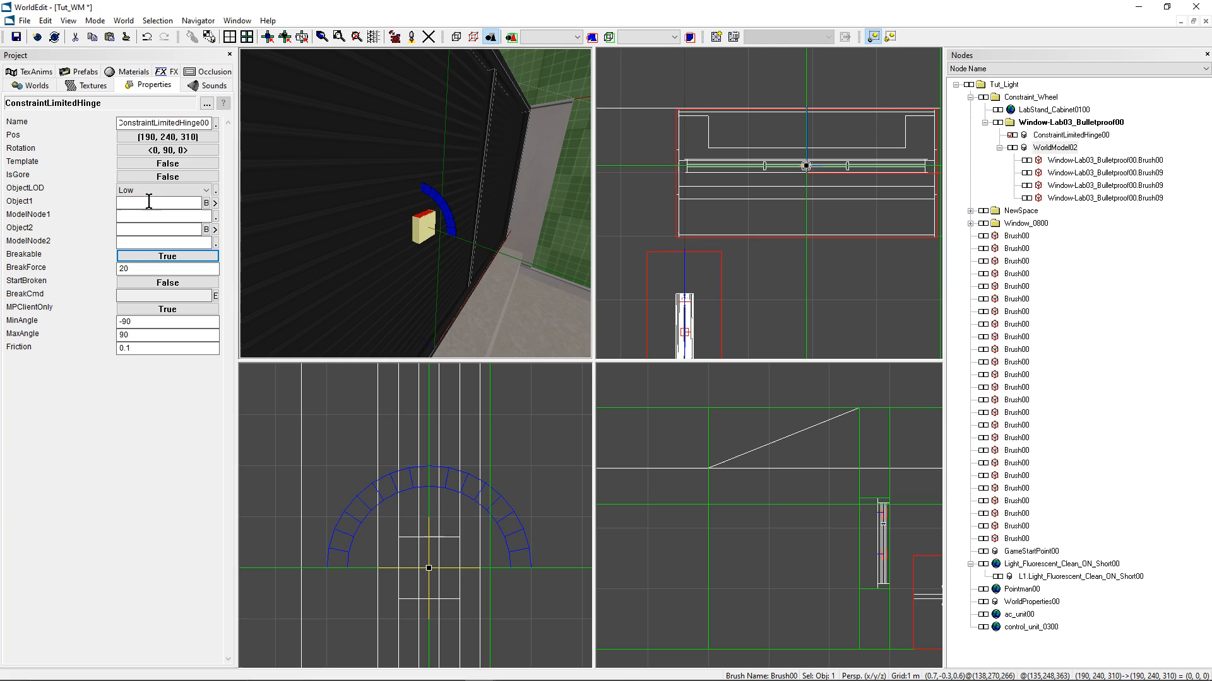
key("ctrl+v")
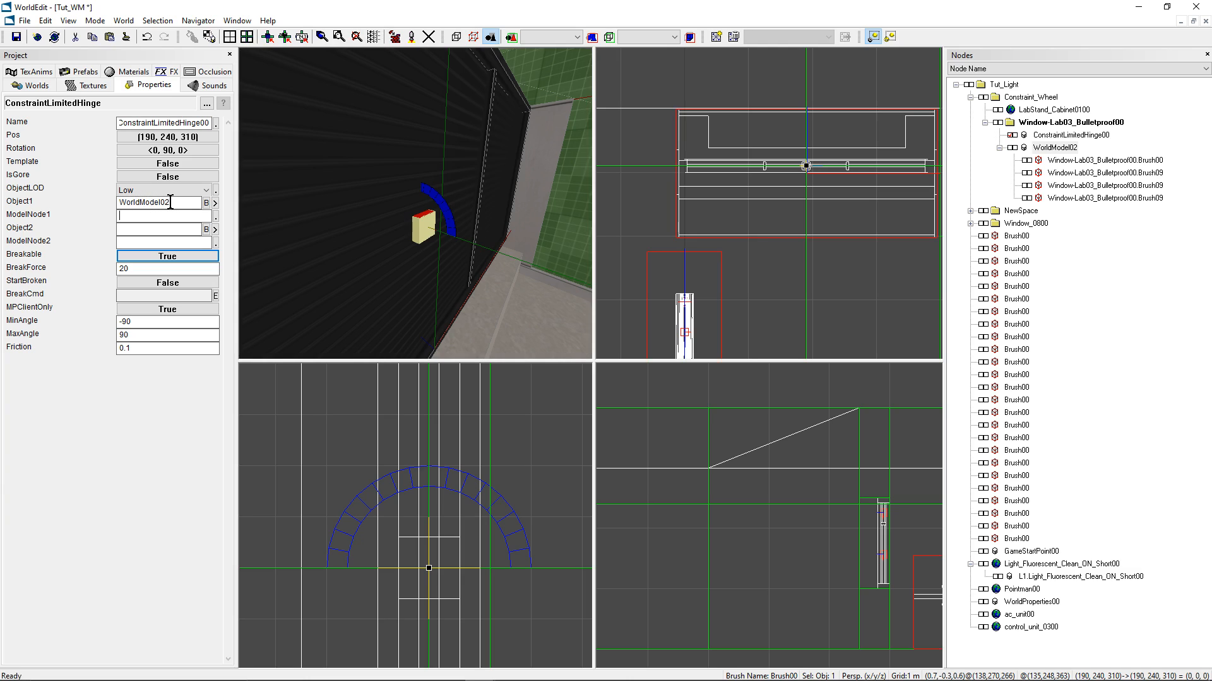
middle_click_drag(392, 195, 392, 195)
left_click(128, 231)
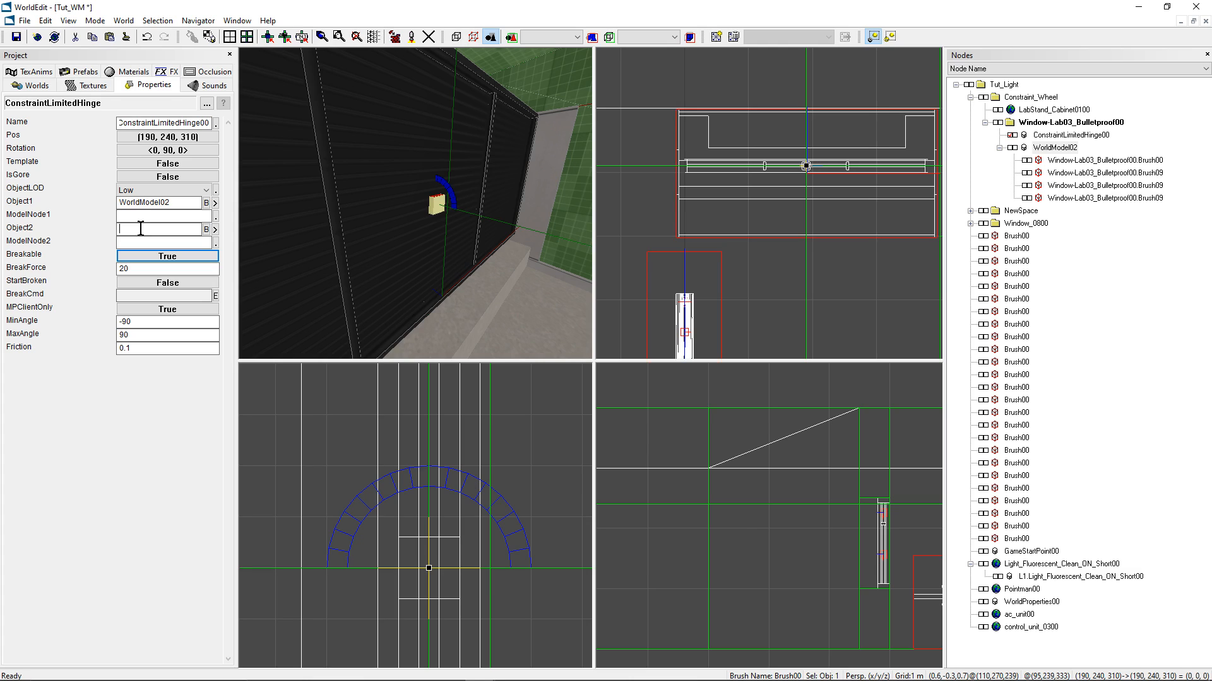
Step: Save the Tut_WM world, process it with World Packer's current settings, and launch it in the F.E.A.R. game
left_click(394, 38)
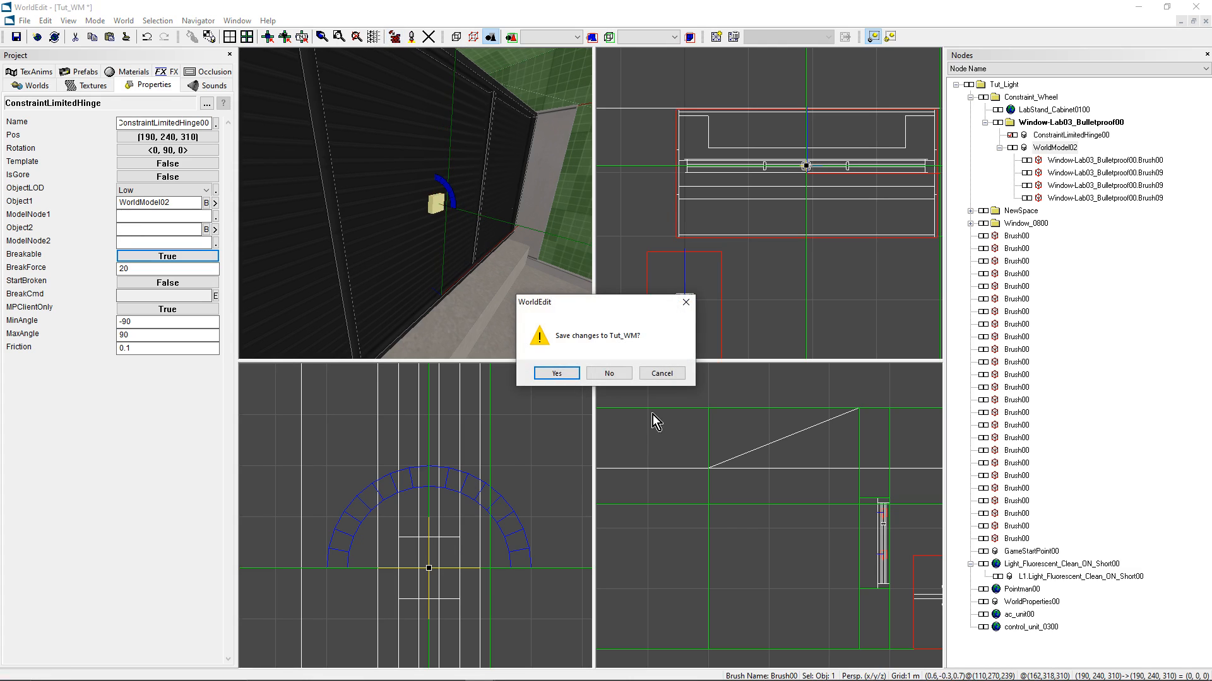
left_click(557, 374)
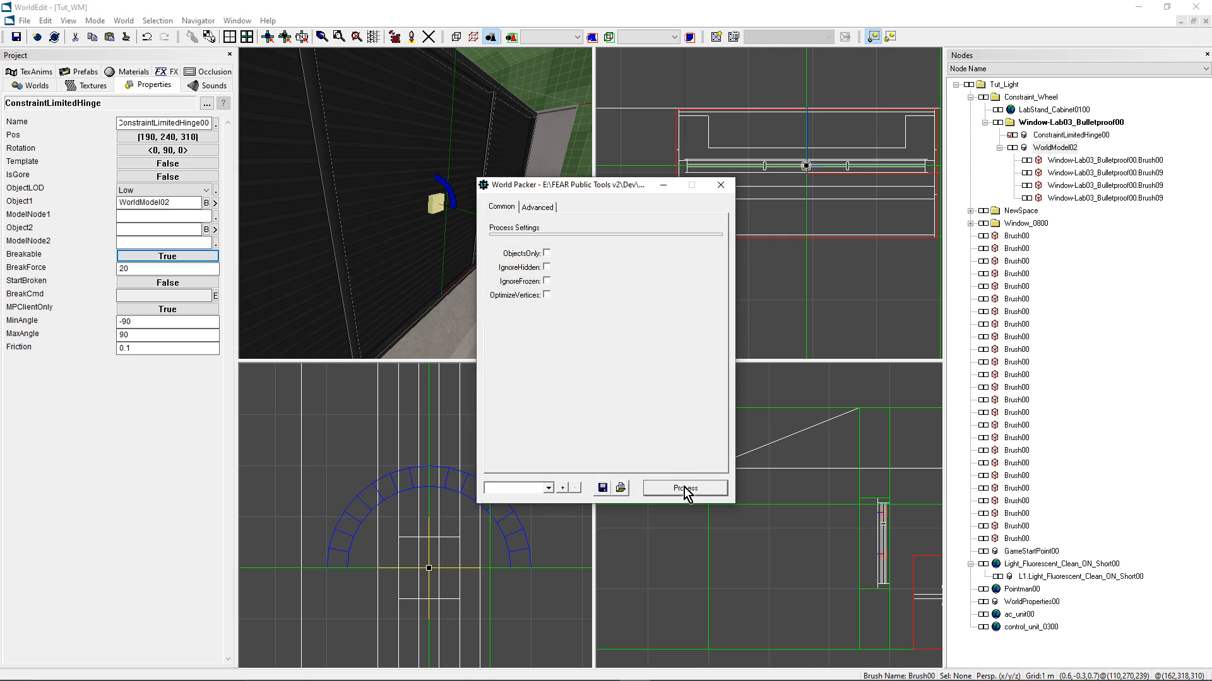
left_click(684, 490)
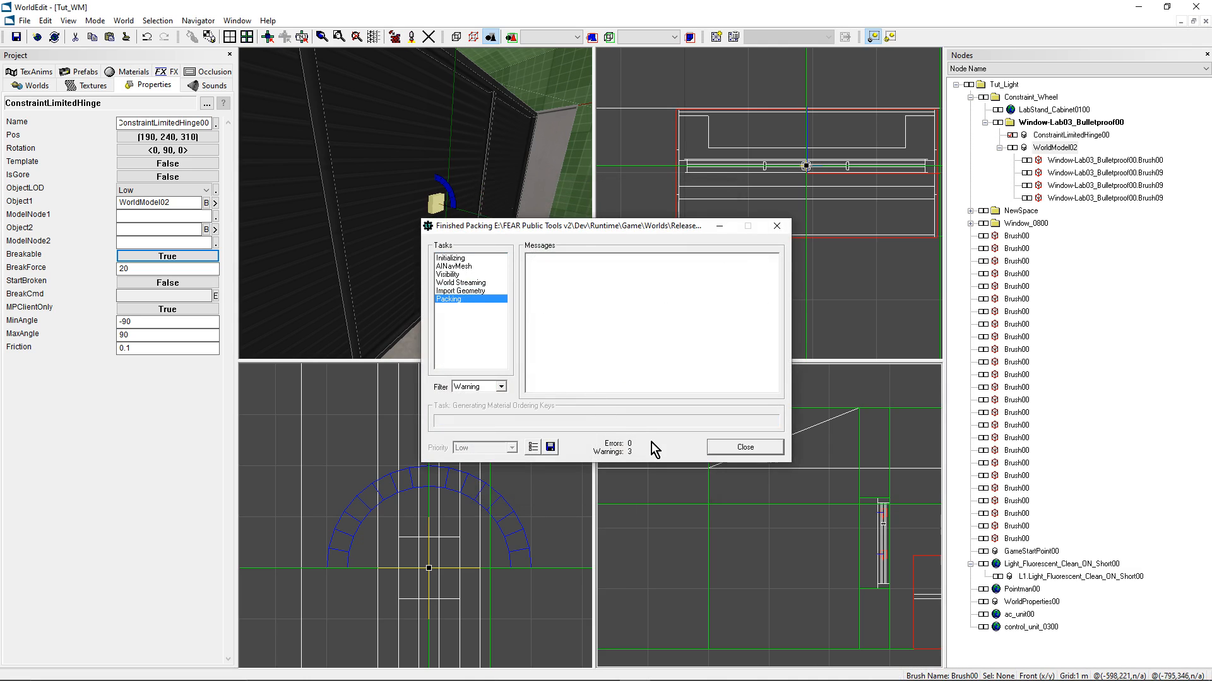
left_click(729, 453)
left_click(414, 39)
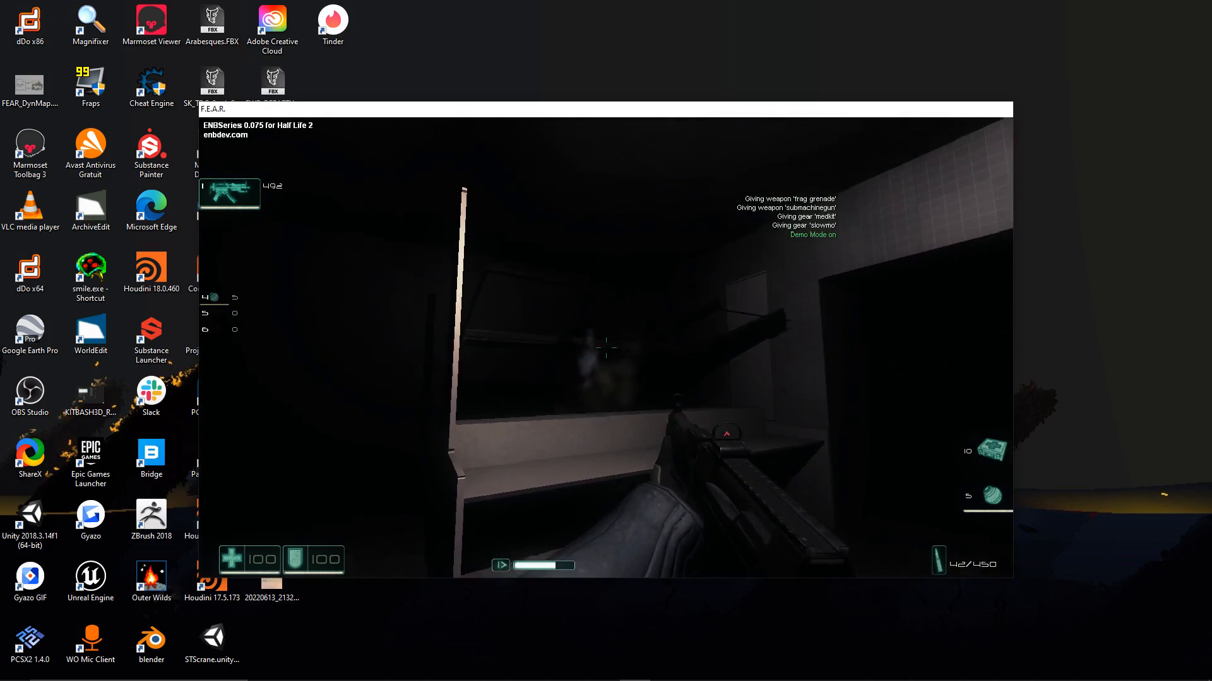
Step: Shoot the hinged window in game with the submachine gun to test its limited rotation
left_click(606, 348)
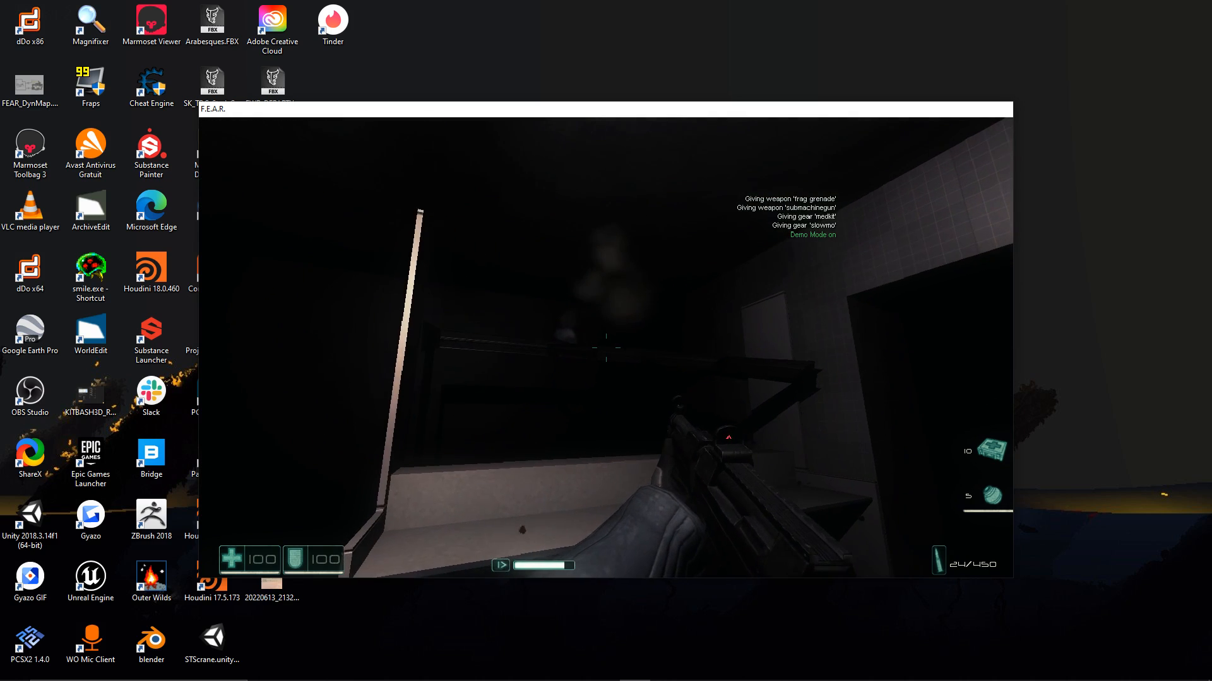
left_click(605, 348)
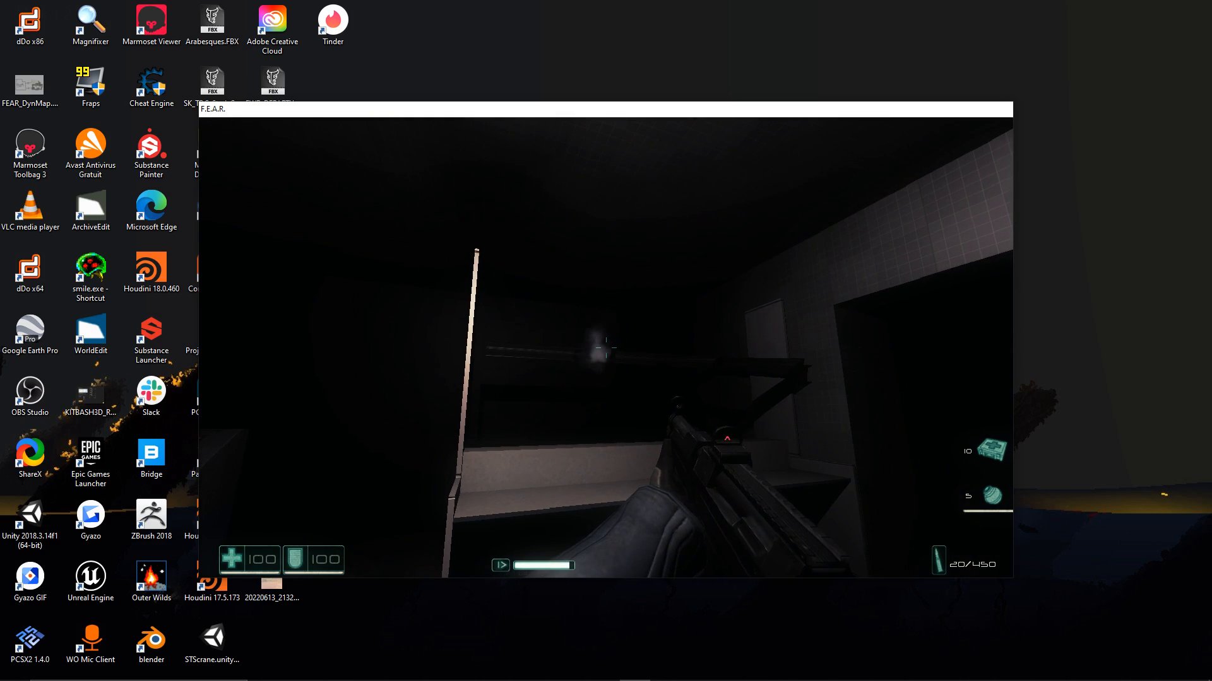
left_click(605, 348)
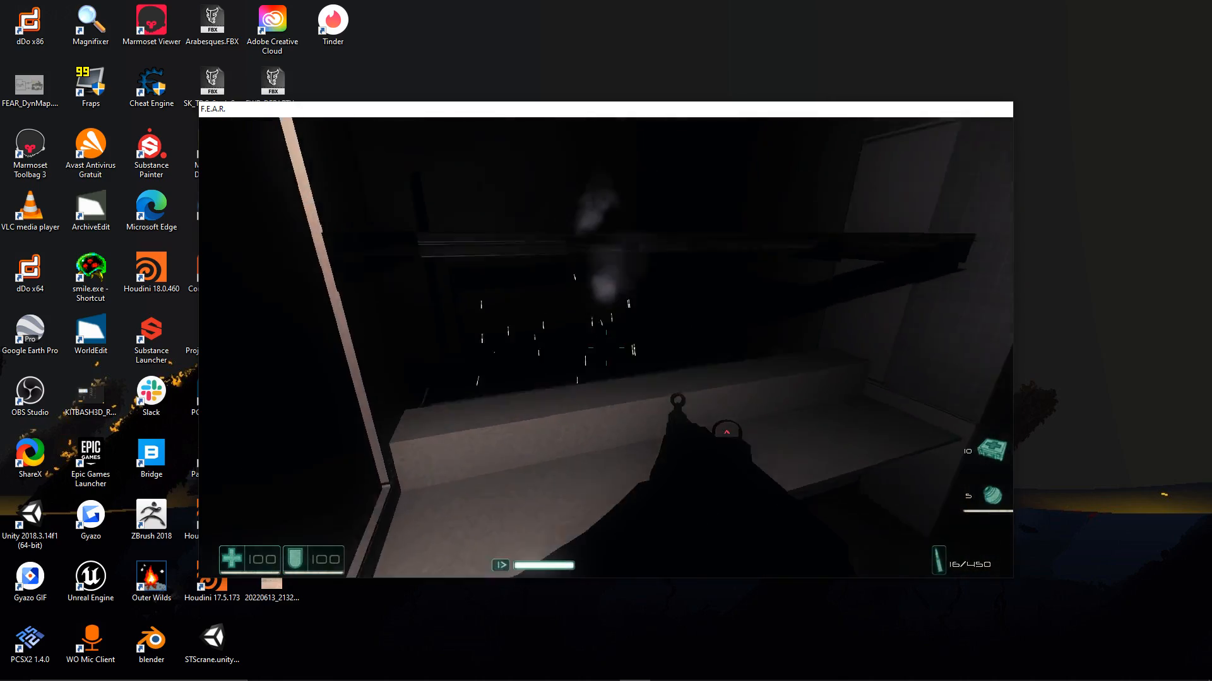
left_click(606, 348)
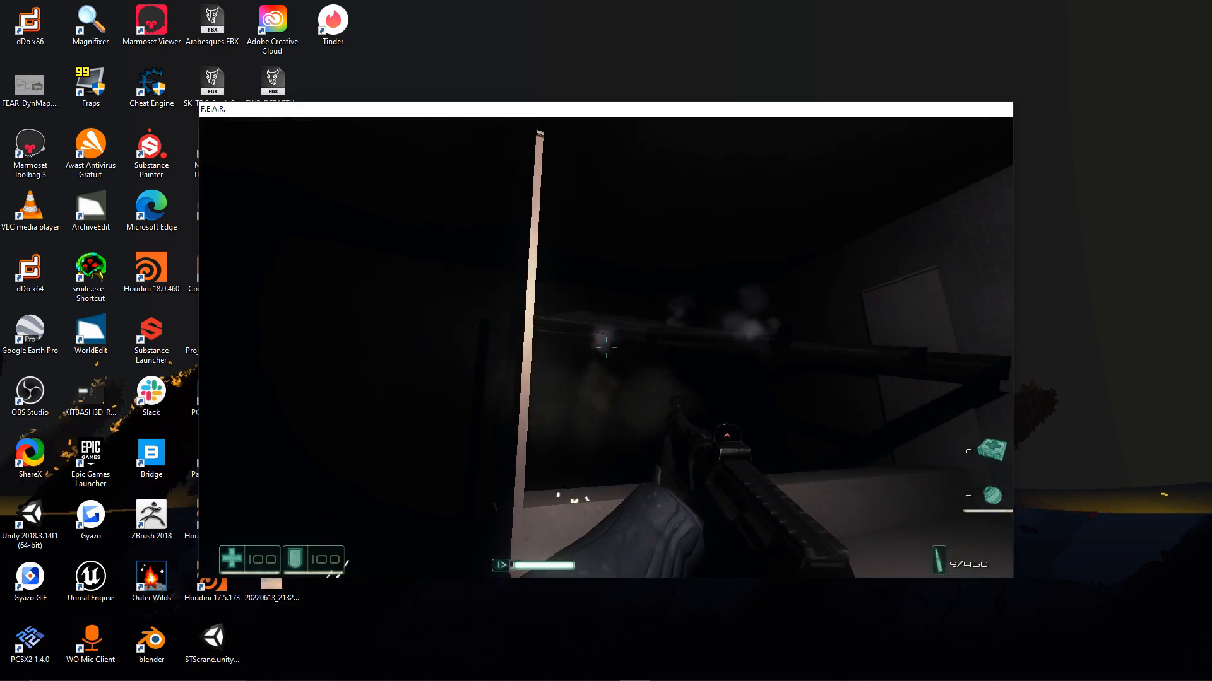
left_click(606, 348)
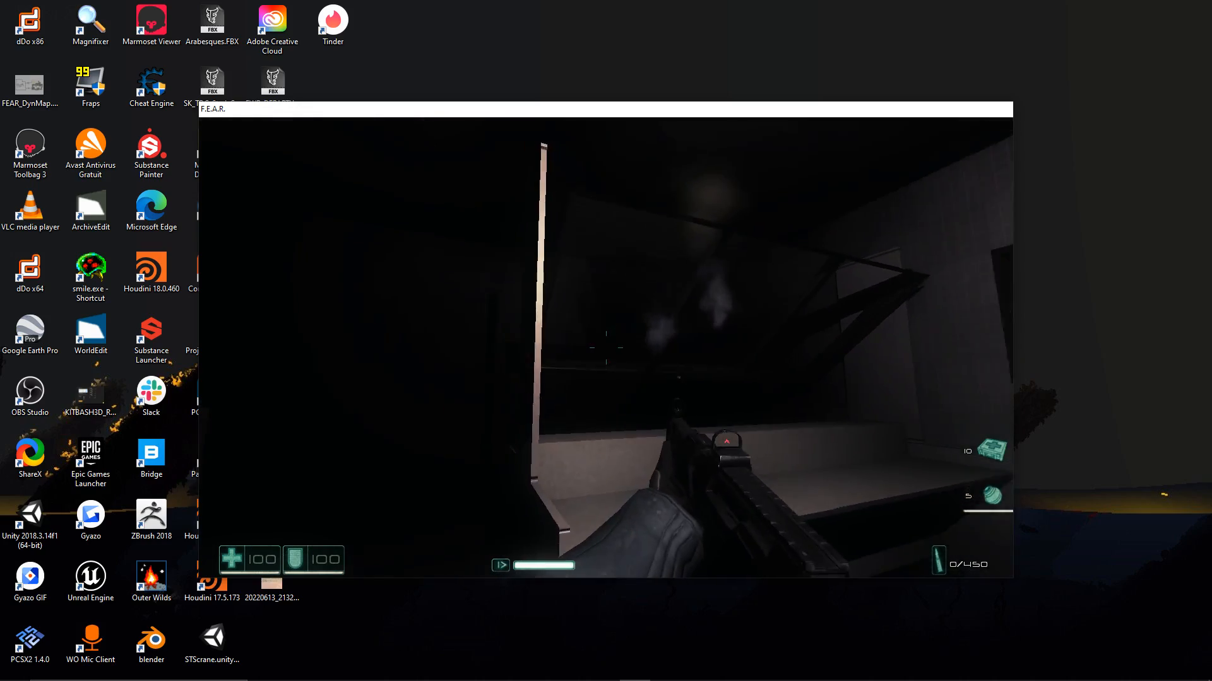
left_click(606, 347)
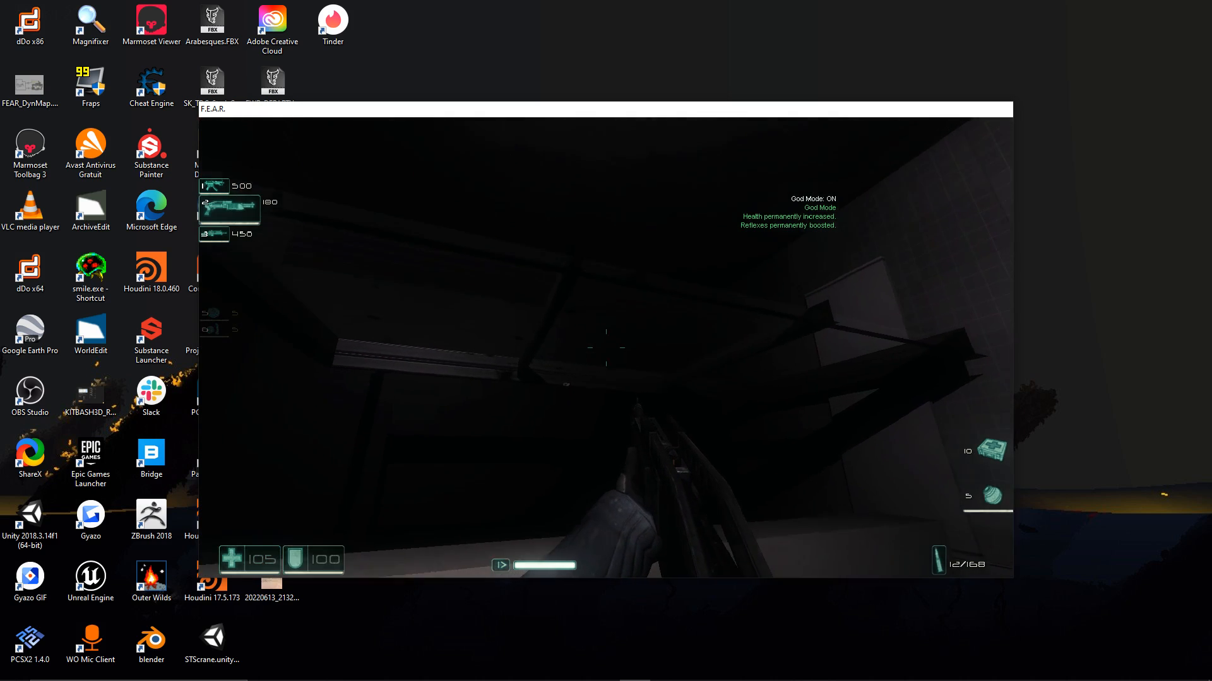
Step: Test the hinge's break force by shooting the window with the shotgun, using the flashlight to inspect it, and pause the game
left_click(606, 348)
key("x")
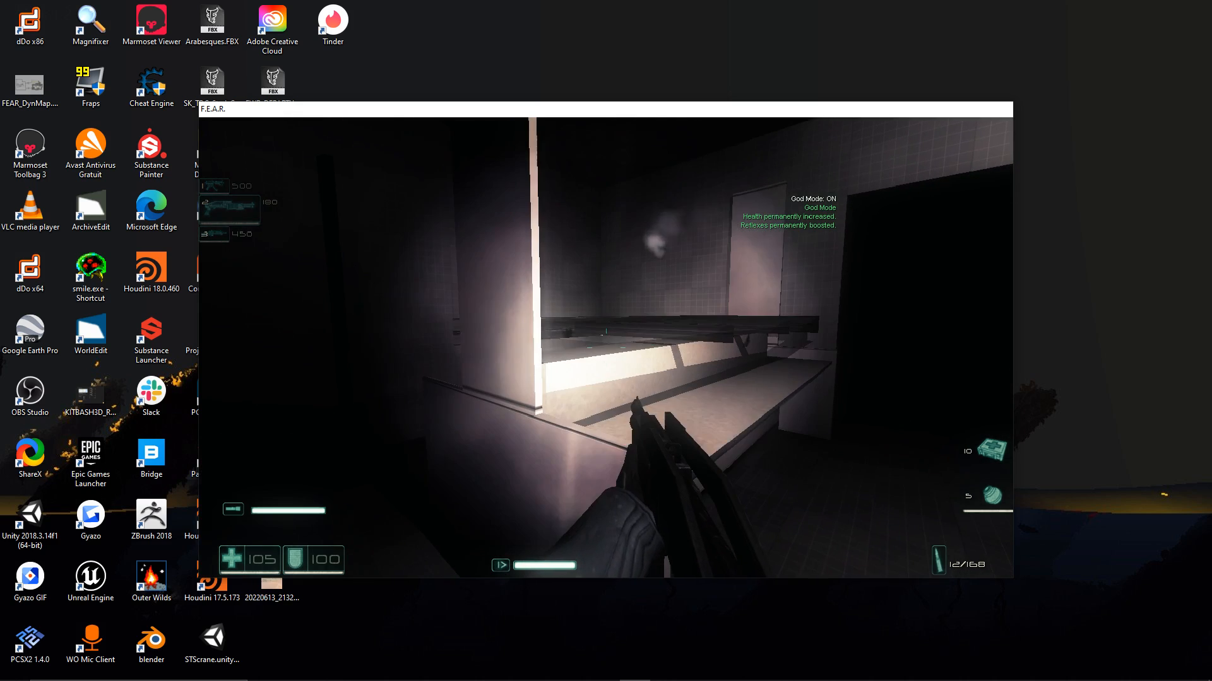
key("x")
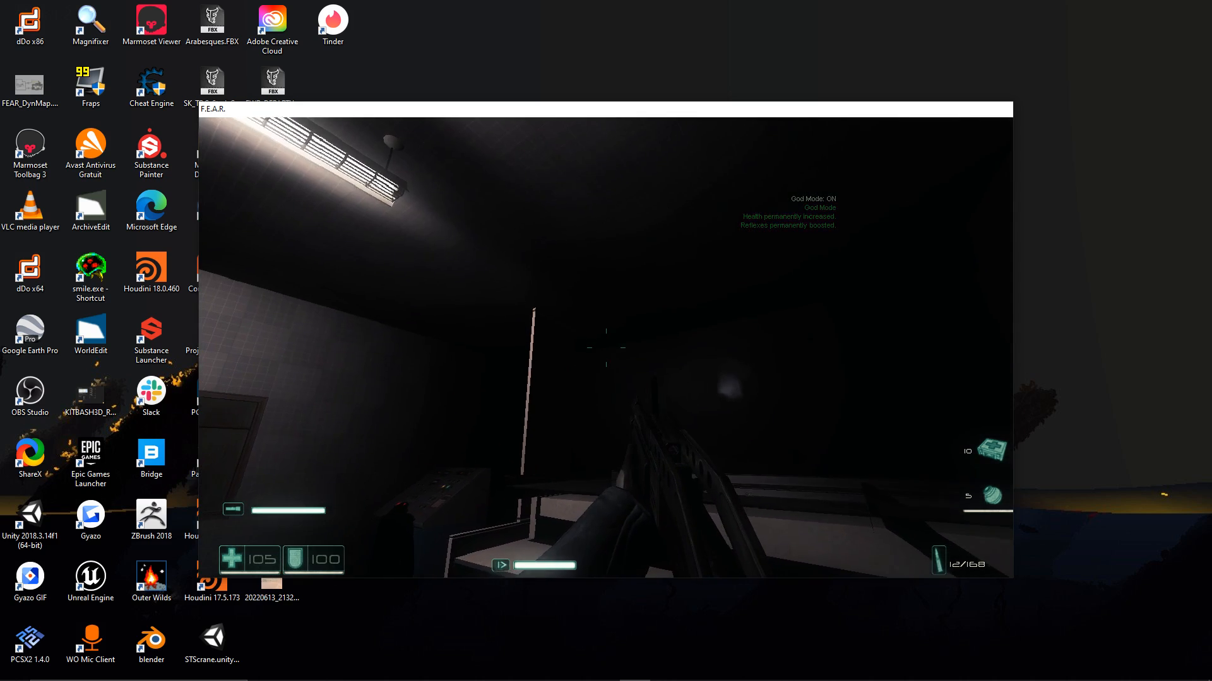
left_click(606, 347)
left_click(605, 348)
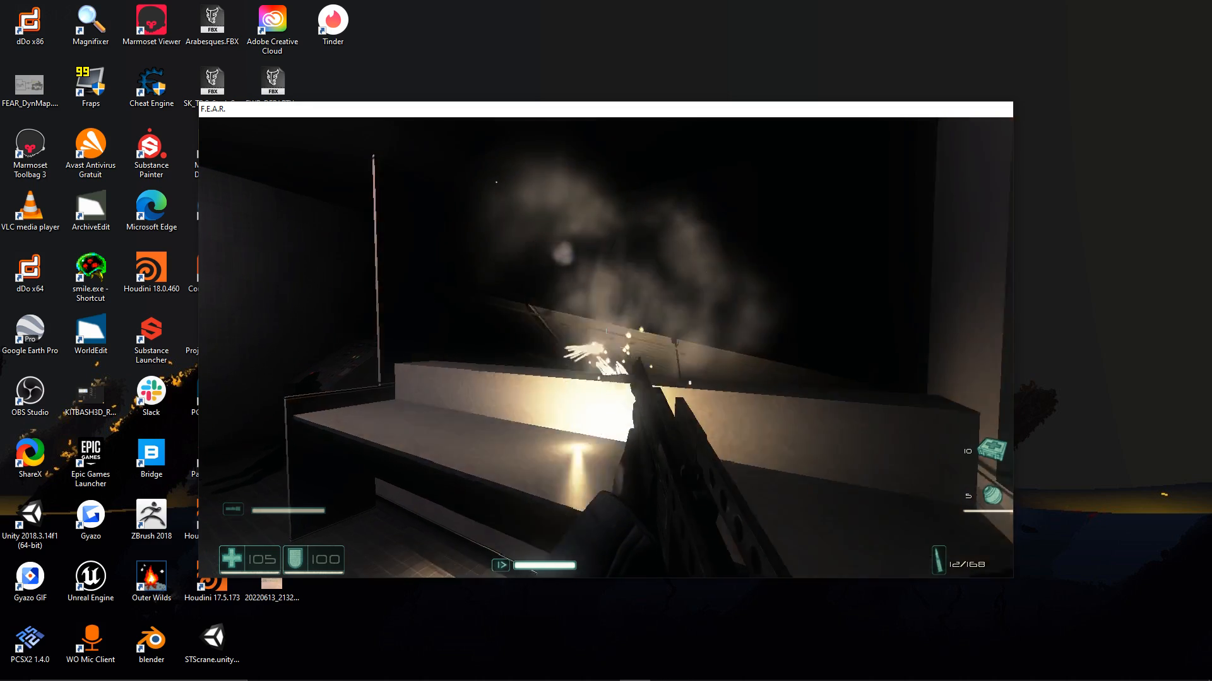
key("x")
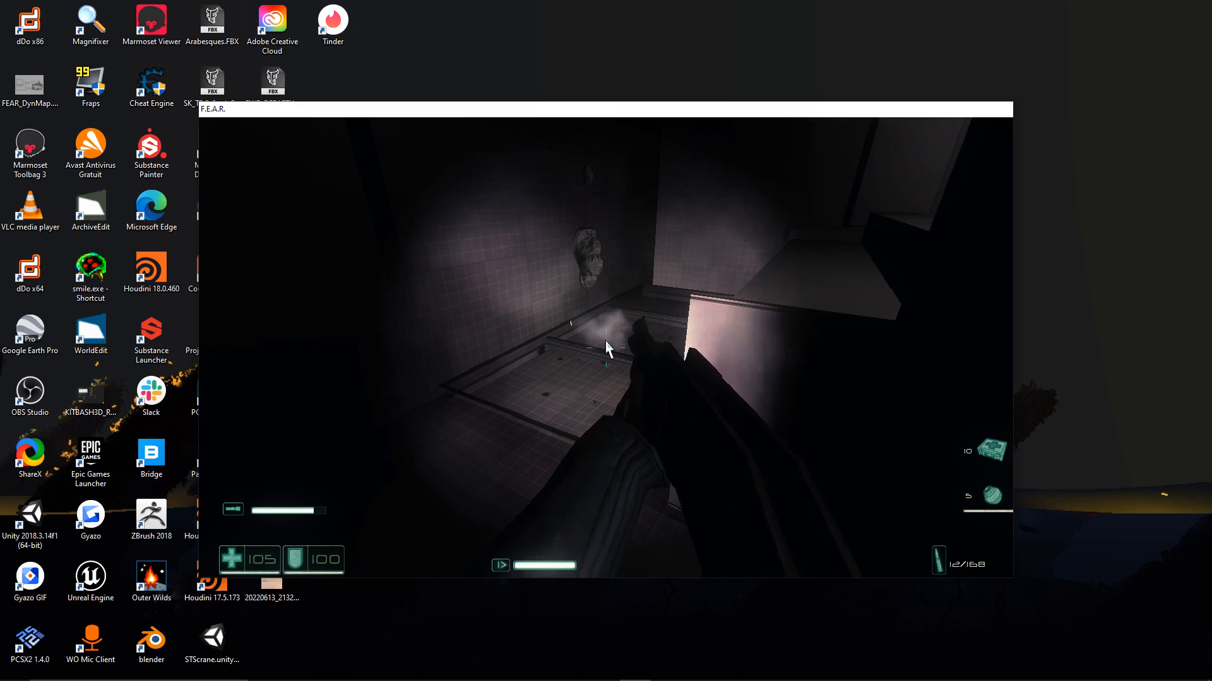
key("Escape")
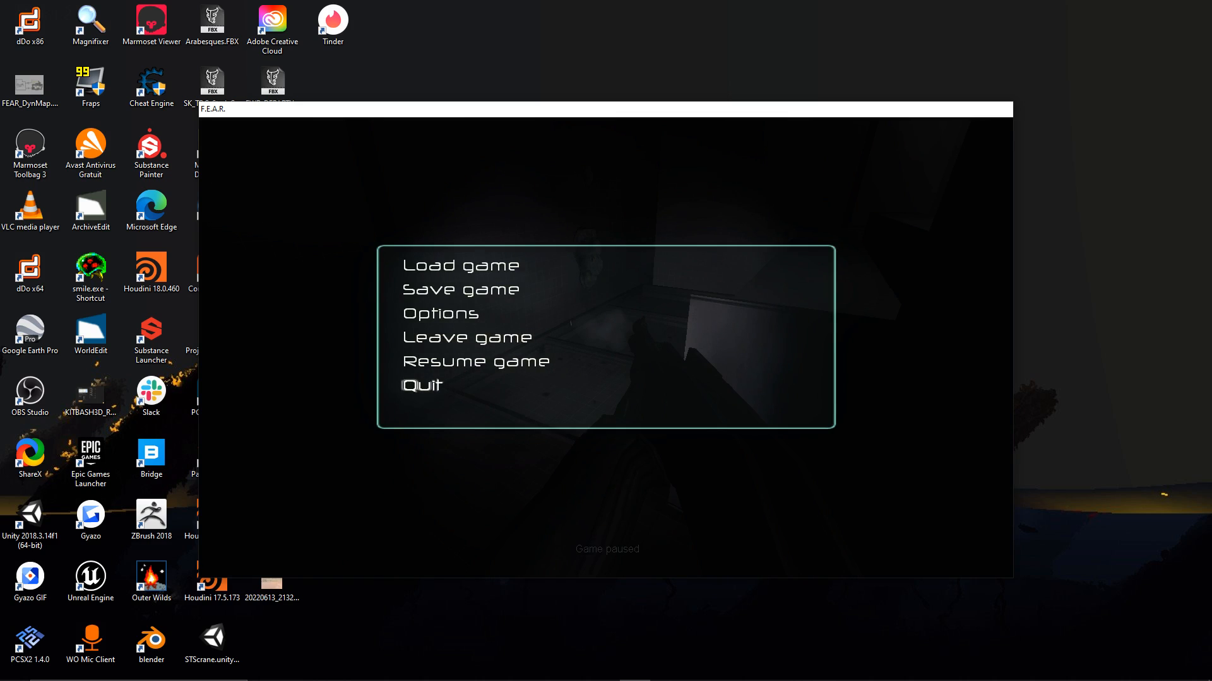